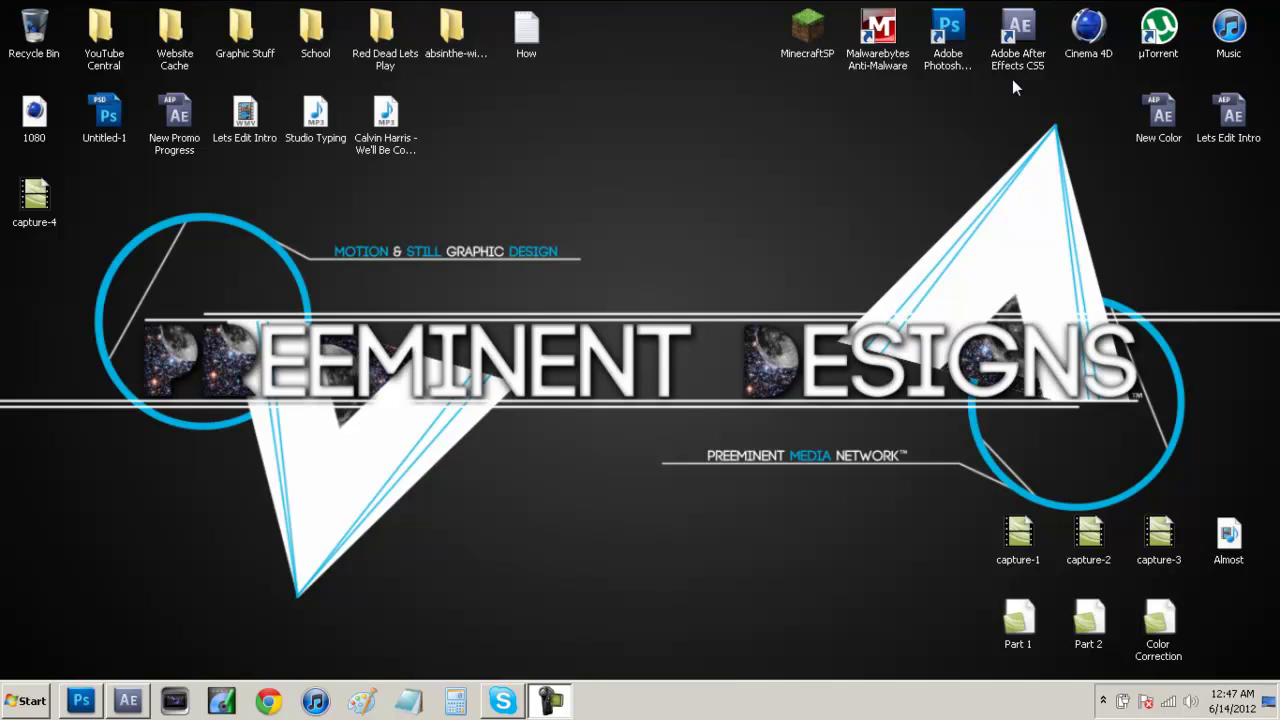
In Photoshop, toggle the TUTORIAL layer's shadow effects off and on, then review its Blending Options
left_click(80, 700)
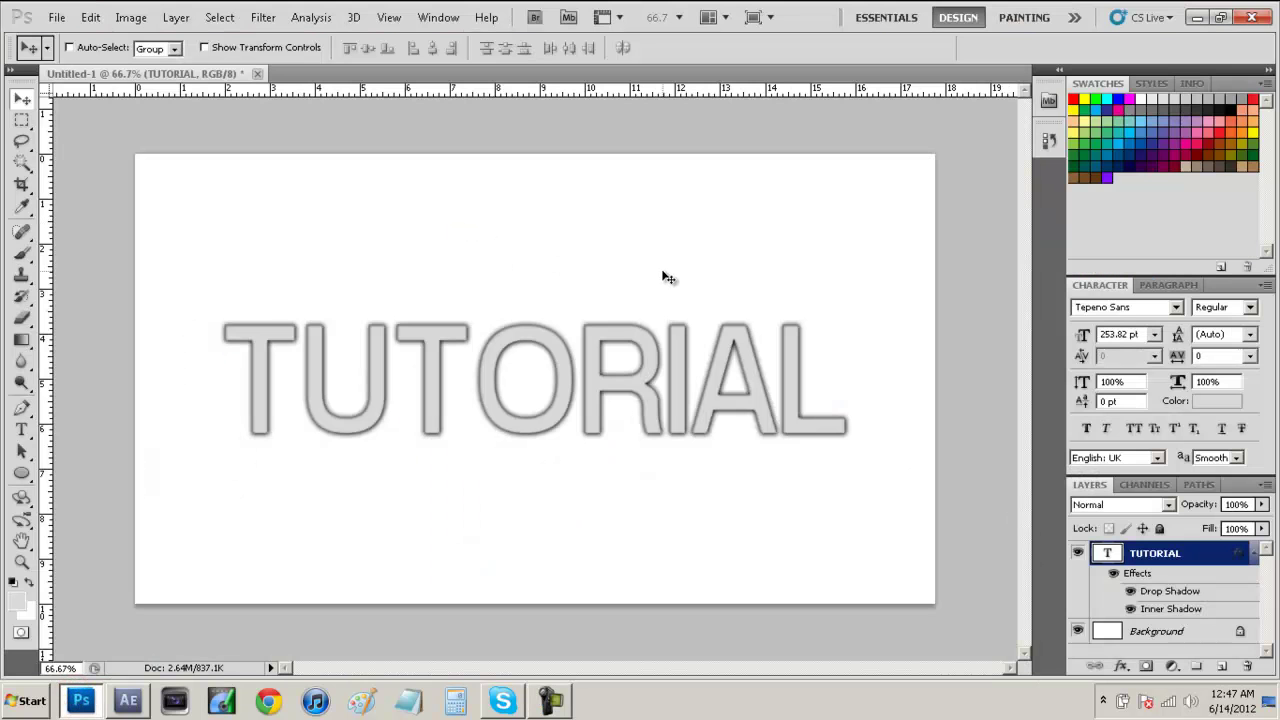
left_click(1112, 575)
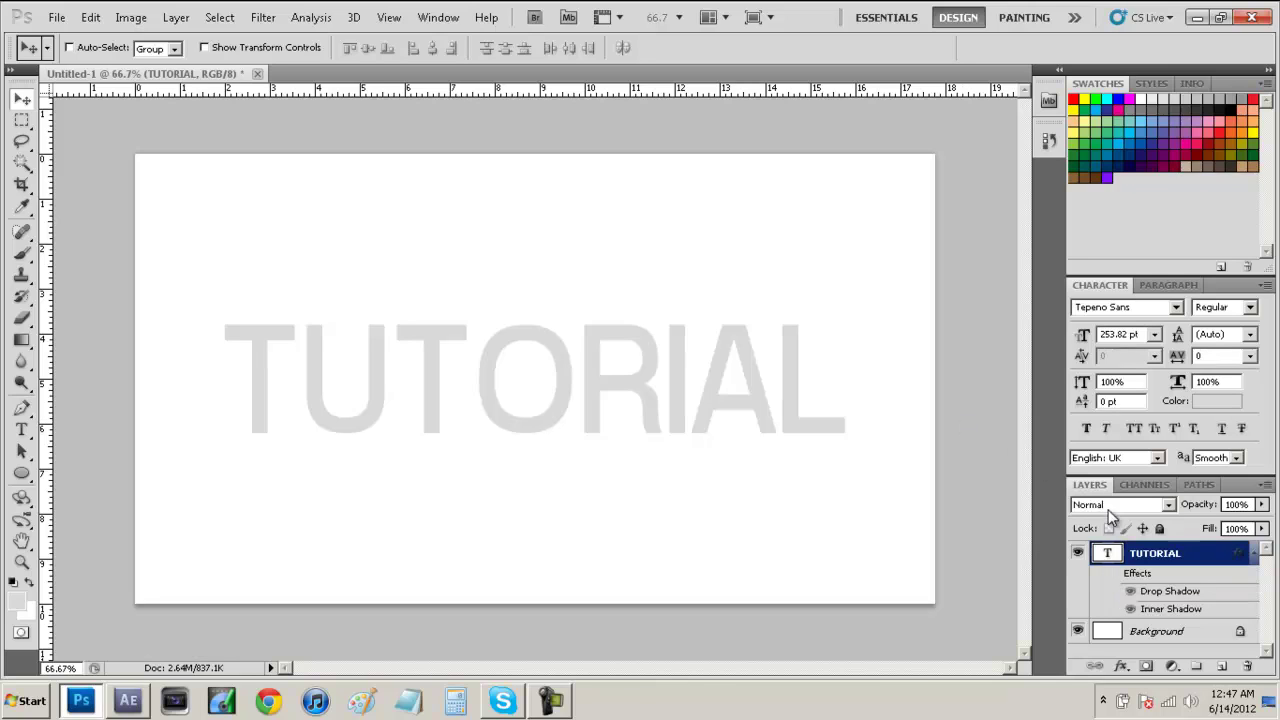
left_click(1113, 573)
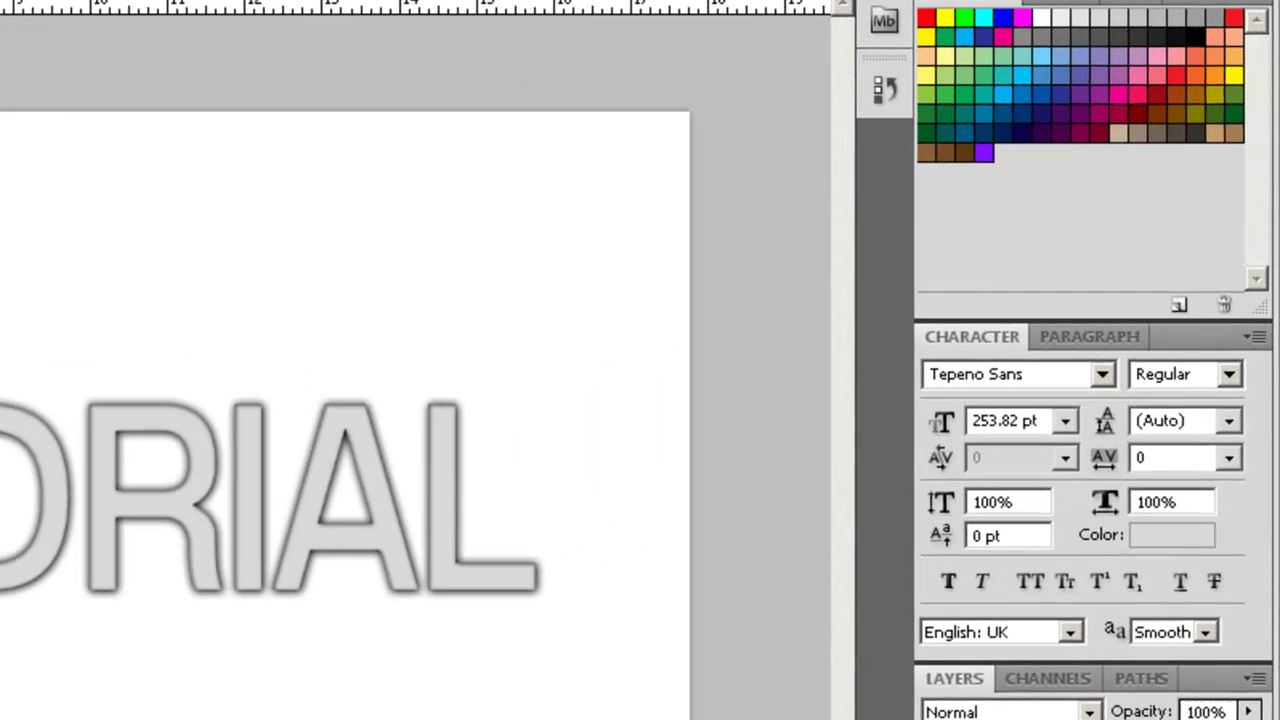
right_click(1140, 556)
left_click(1078, 66)
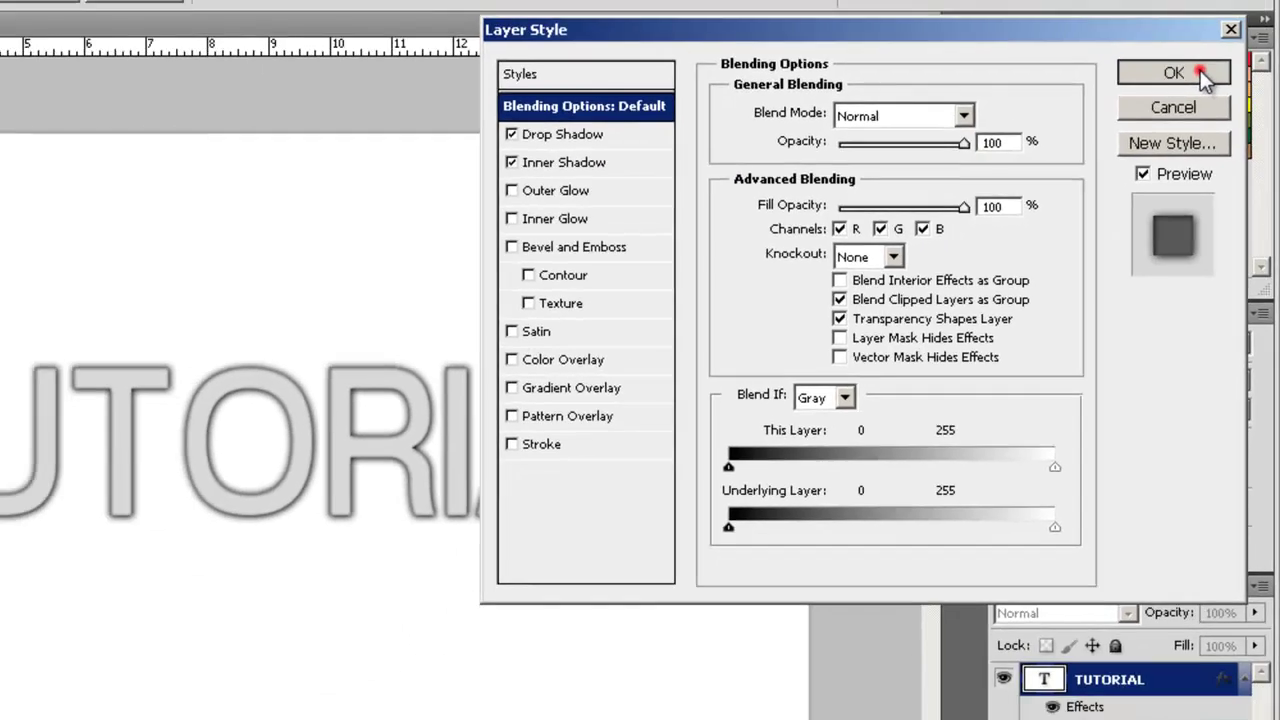
left_click(1180, 35)
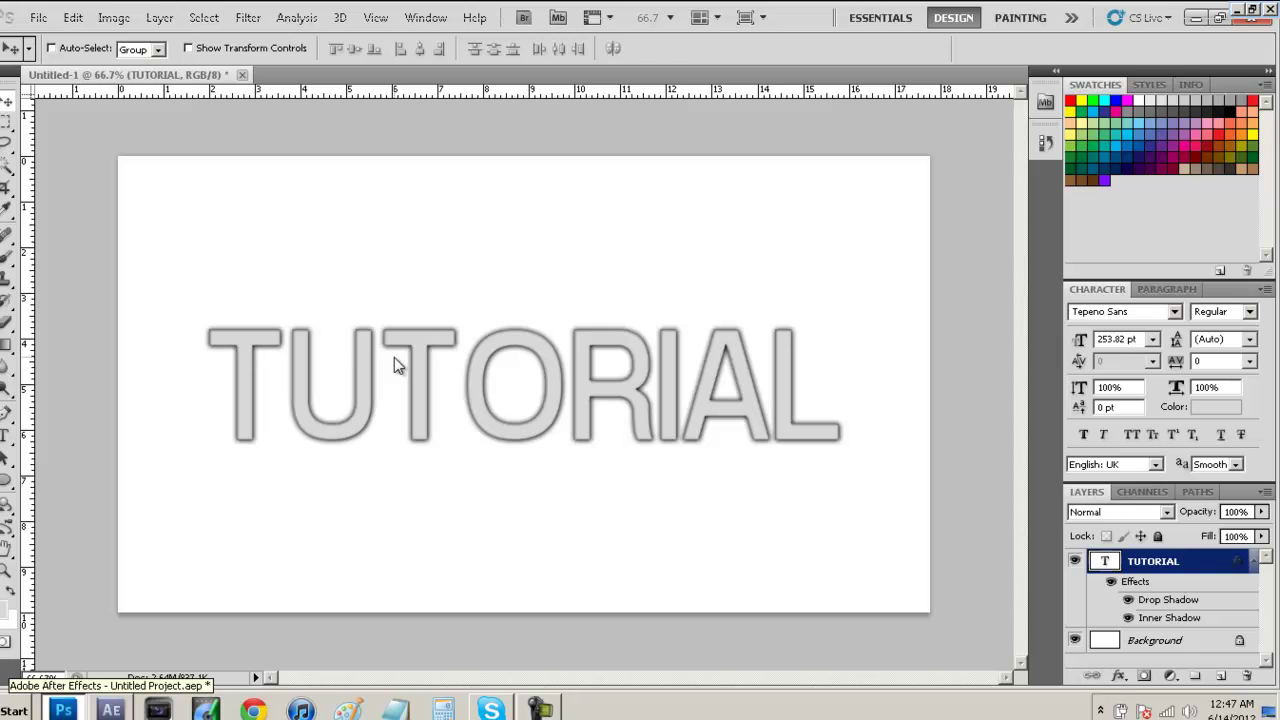
In After Effects, start a new 1280×720, 59.94 fps composition named Tutorial
left_click(120, 710)
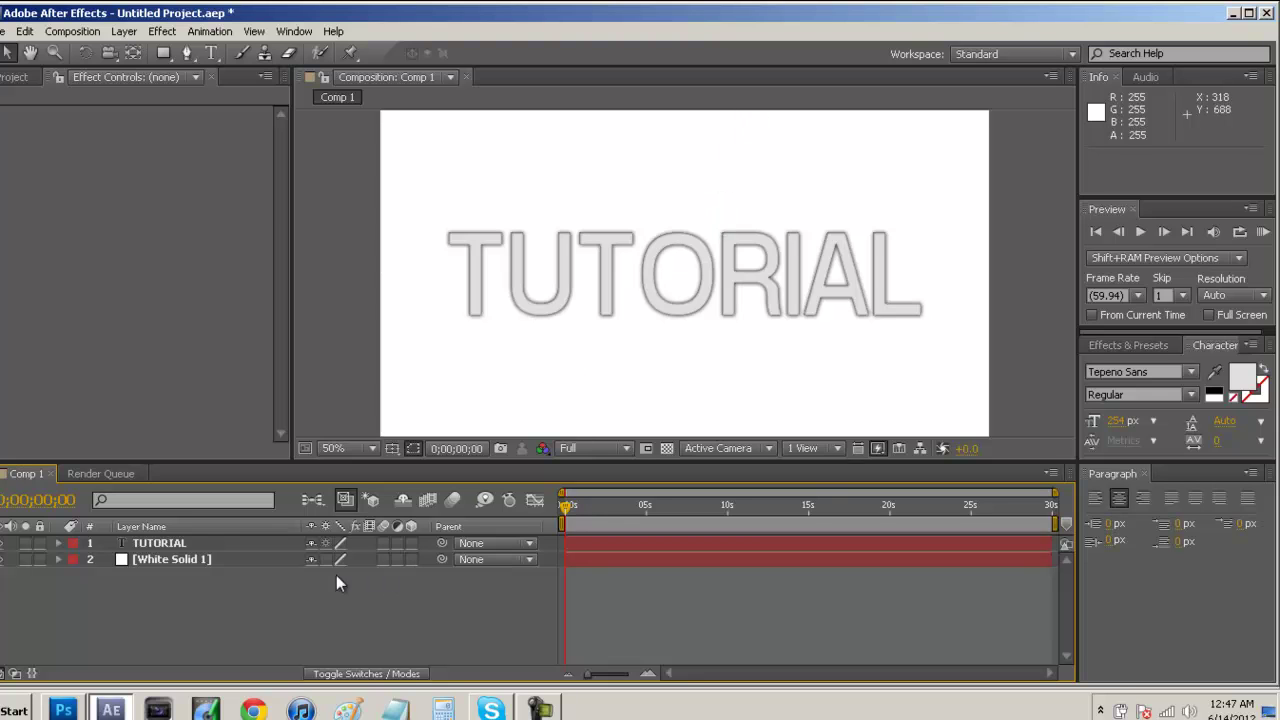
left_click(186, 559)
left_click(185, 543)
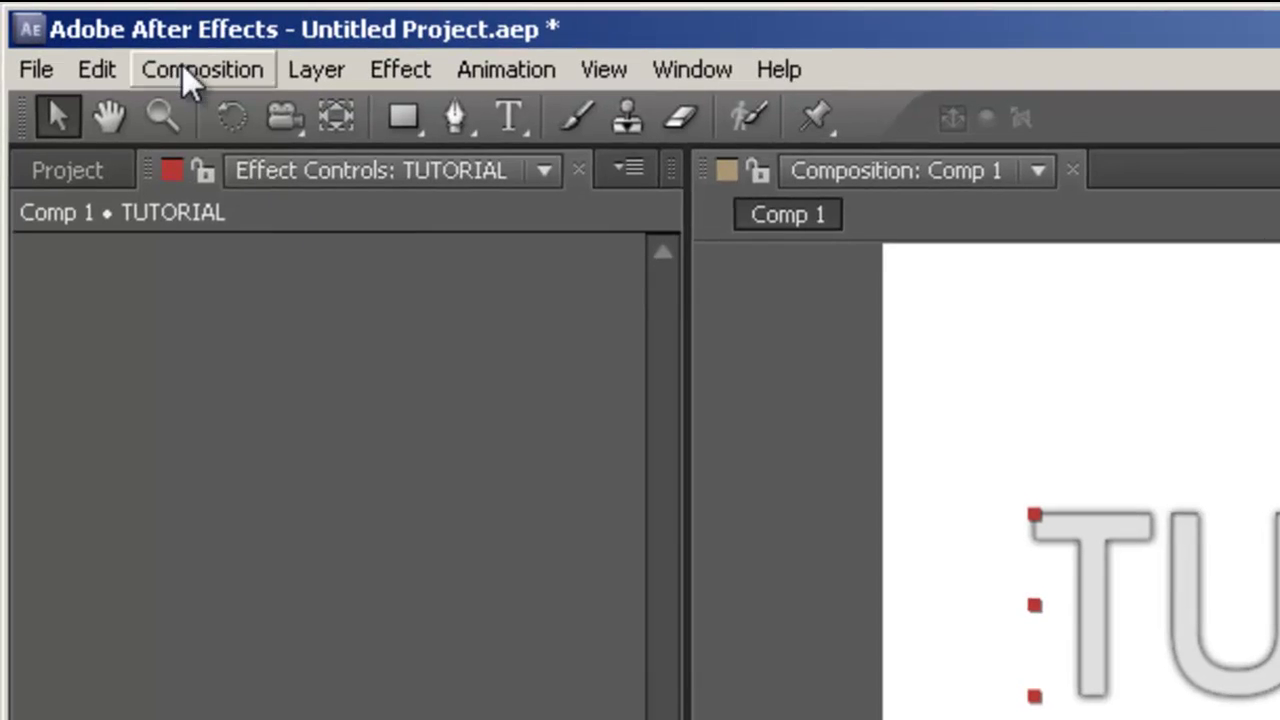
left_click(182, 69)
left_click(250, 111)
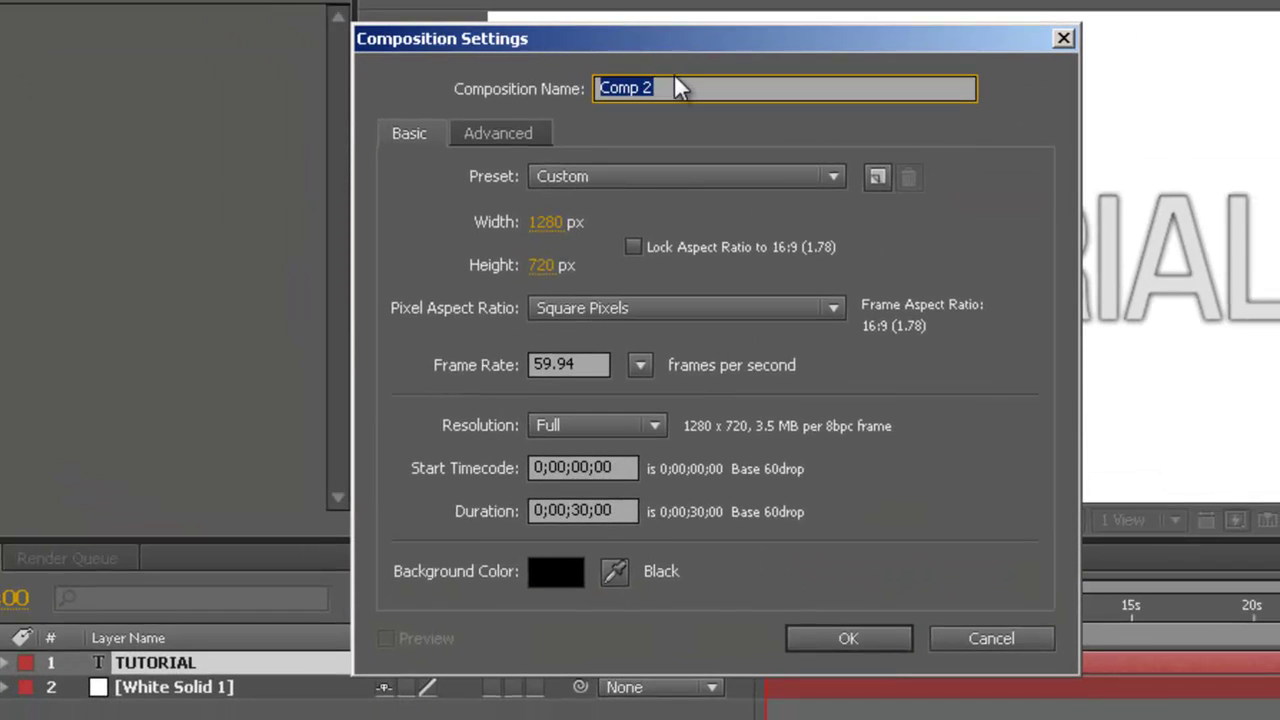
type("Tutorial")
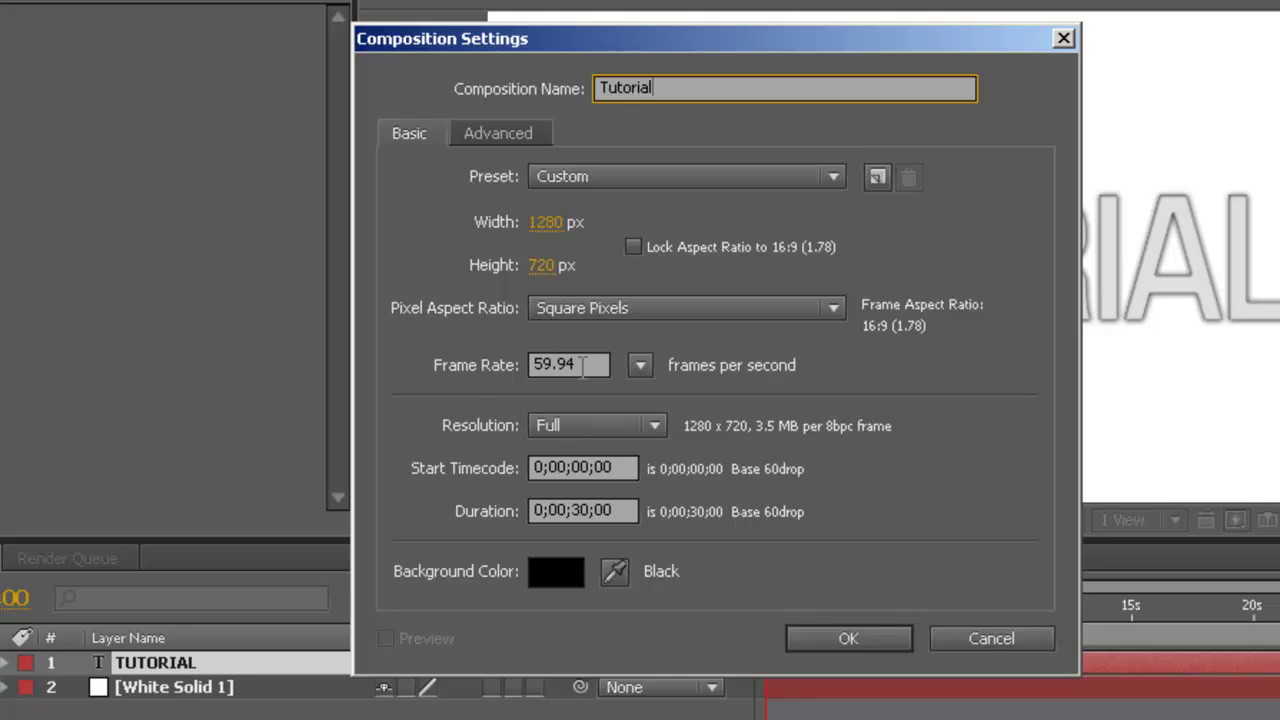
left_click_drag(595, 365, 496, 378)
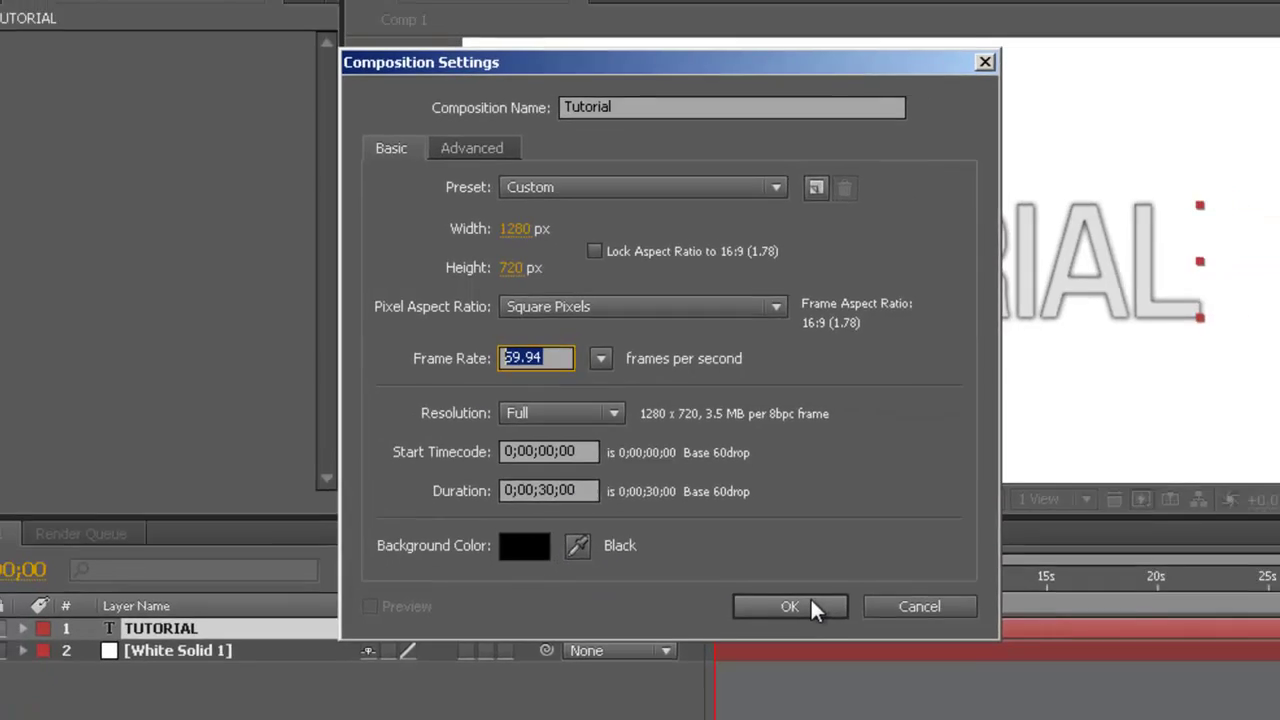
Create the Tutorial composition and add a white solid layer, White Solid 4
left_click(855, 640)
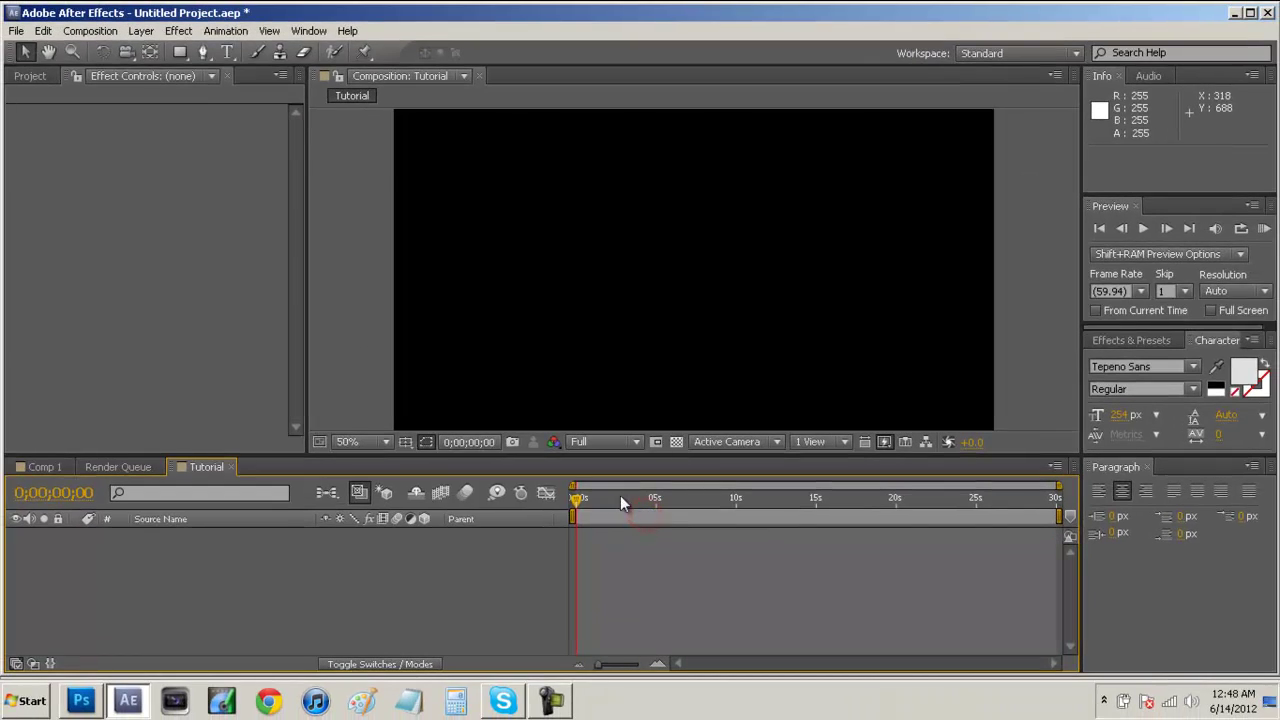
left_click(146, 33)
mouse_move(155, 49)
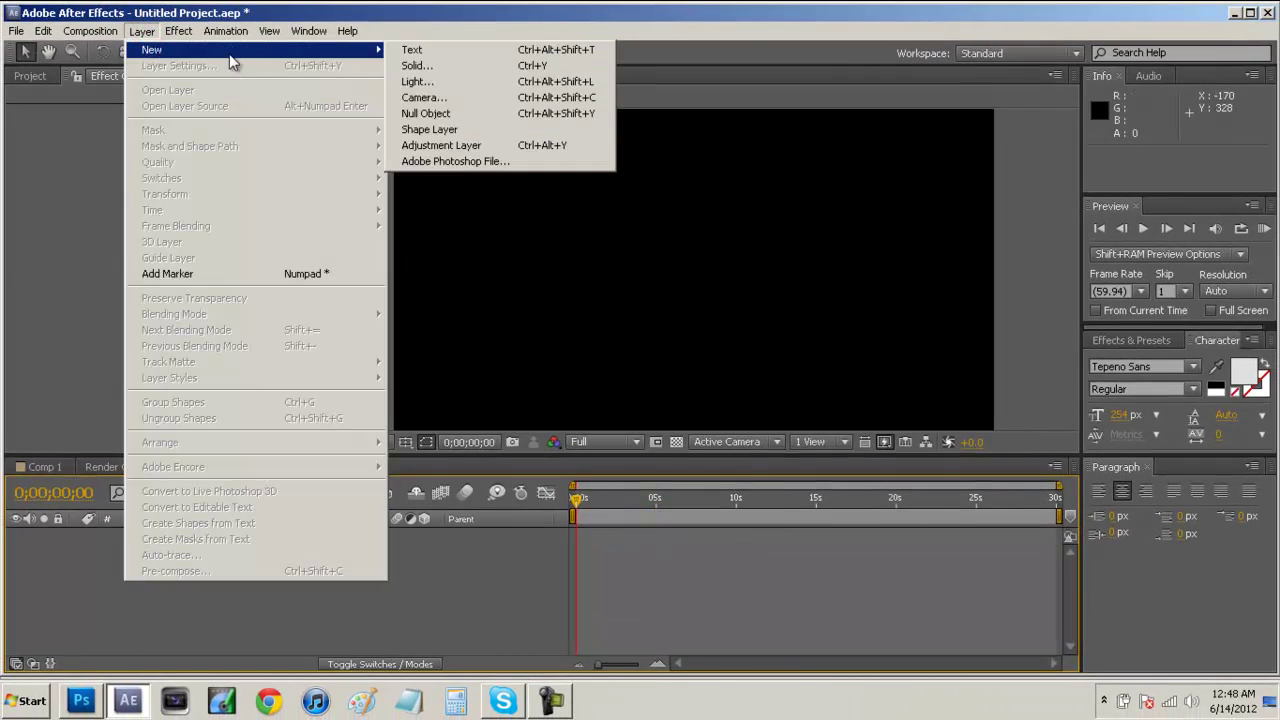
left_click(439, 65)
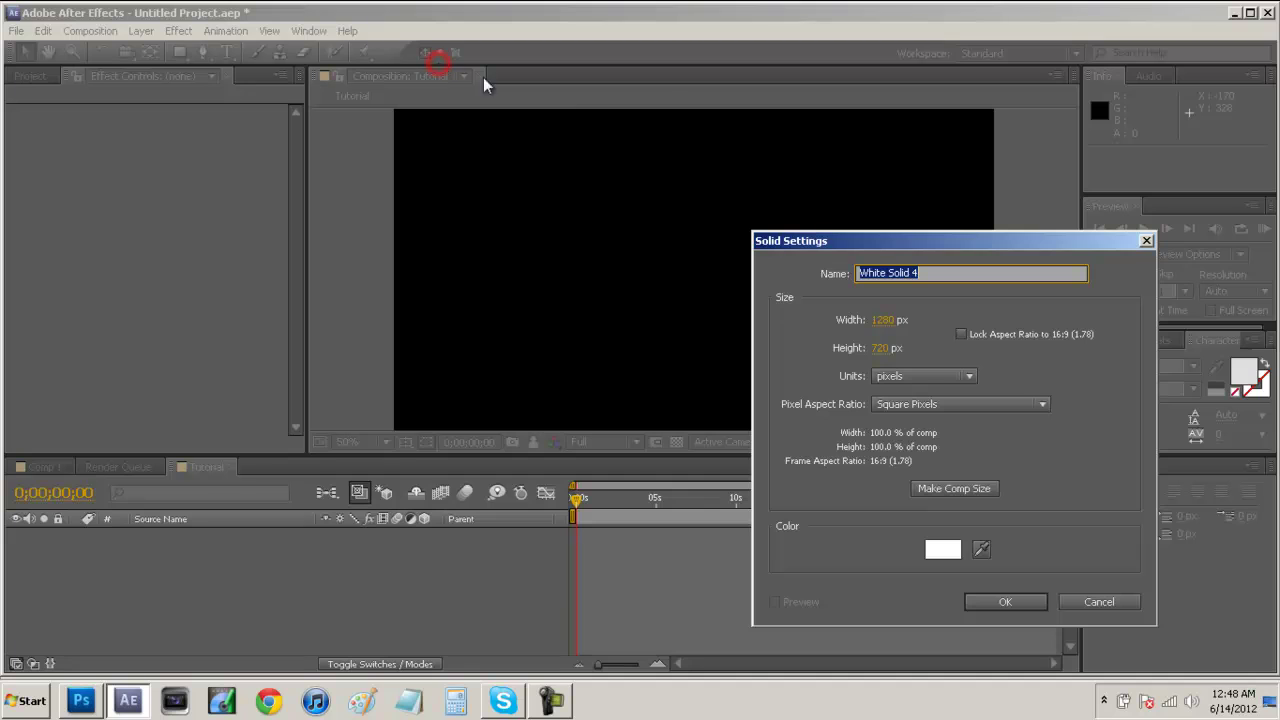
left_click(1005, 603)
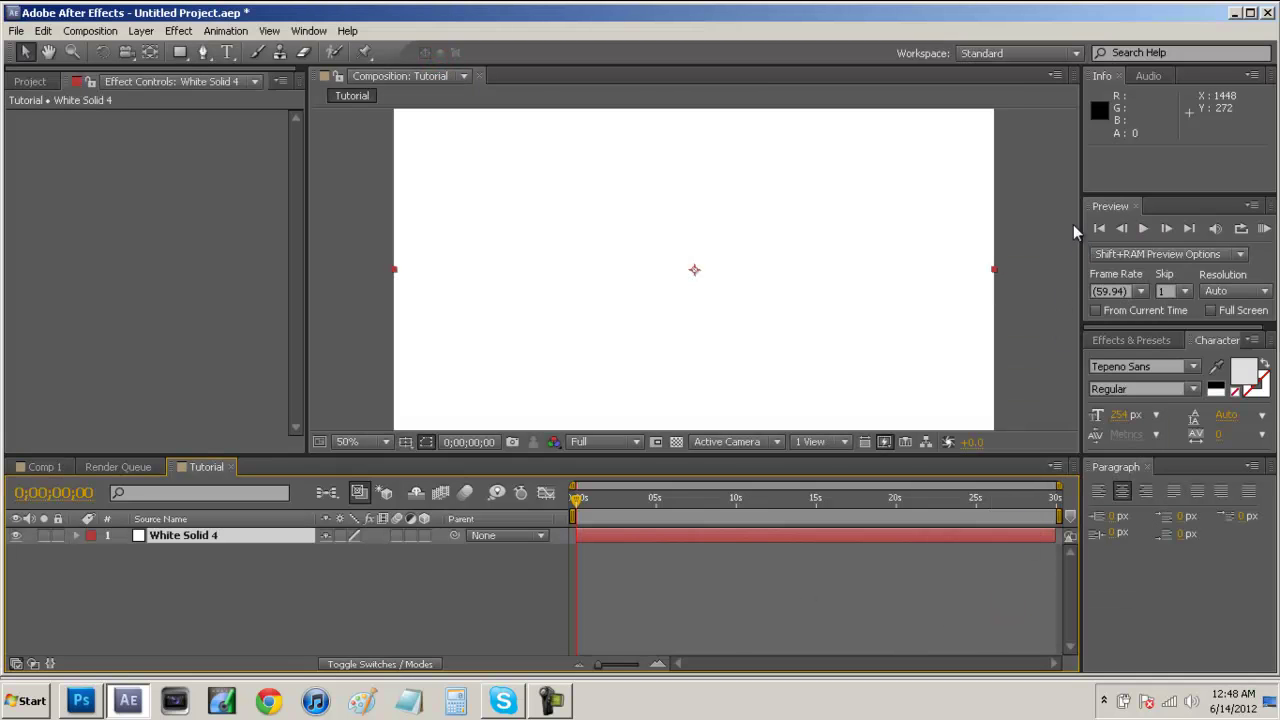
Add a TUTORIAL text layer and move it toward the centre of the frame
left_click(357, 199)
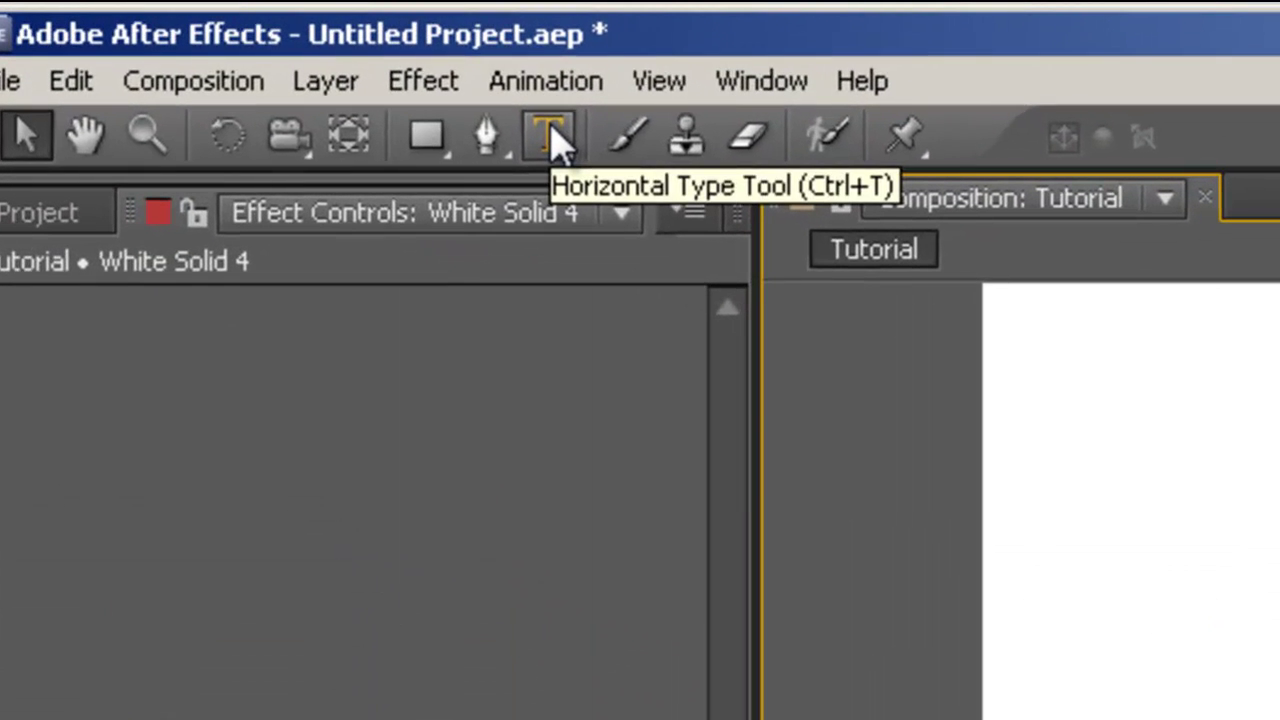
left_click(549, 136)
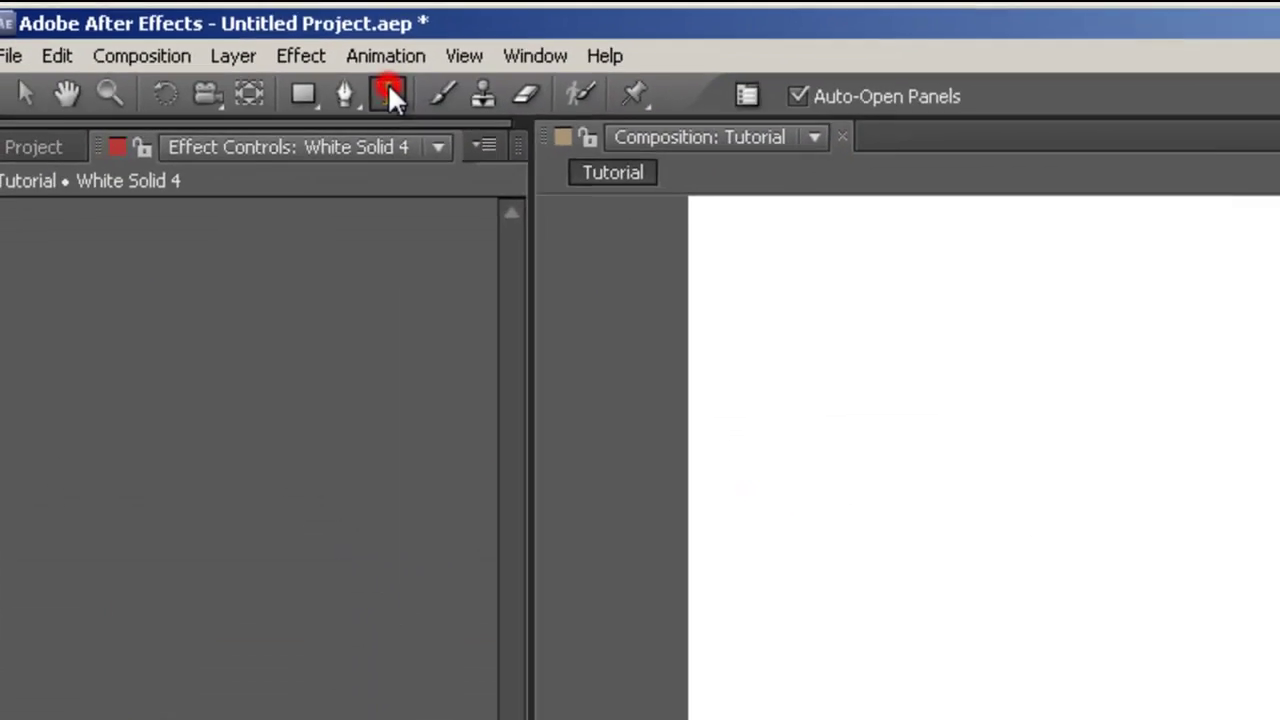
left_click(615, 270)
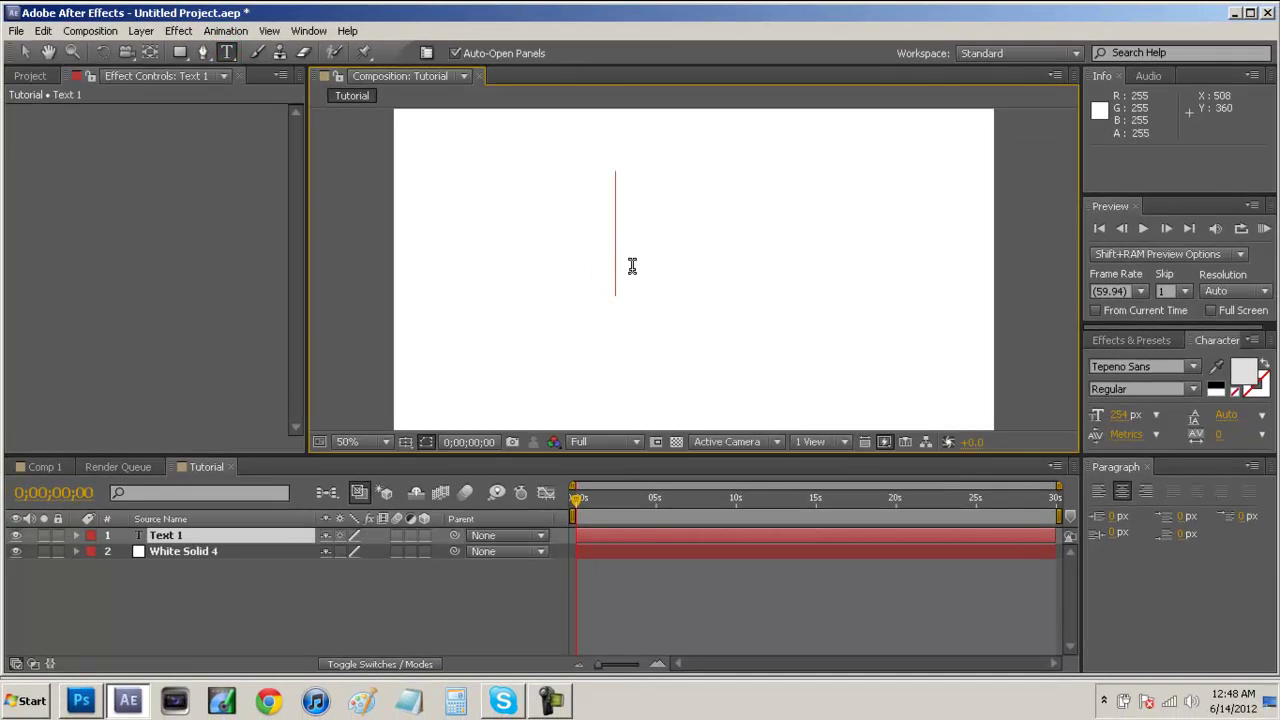
type("TUT")
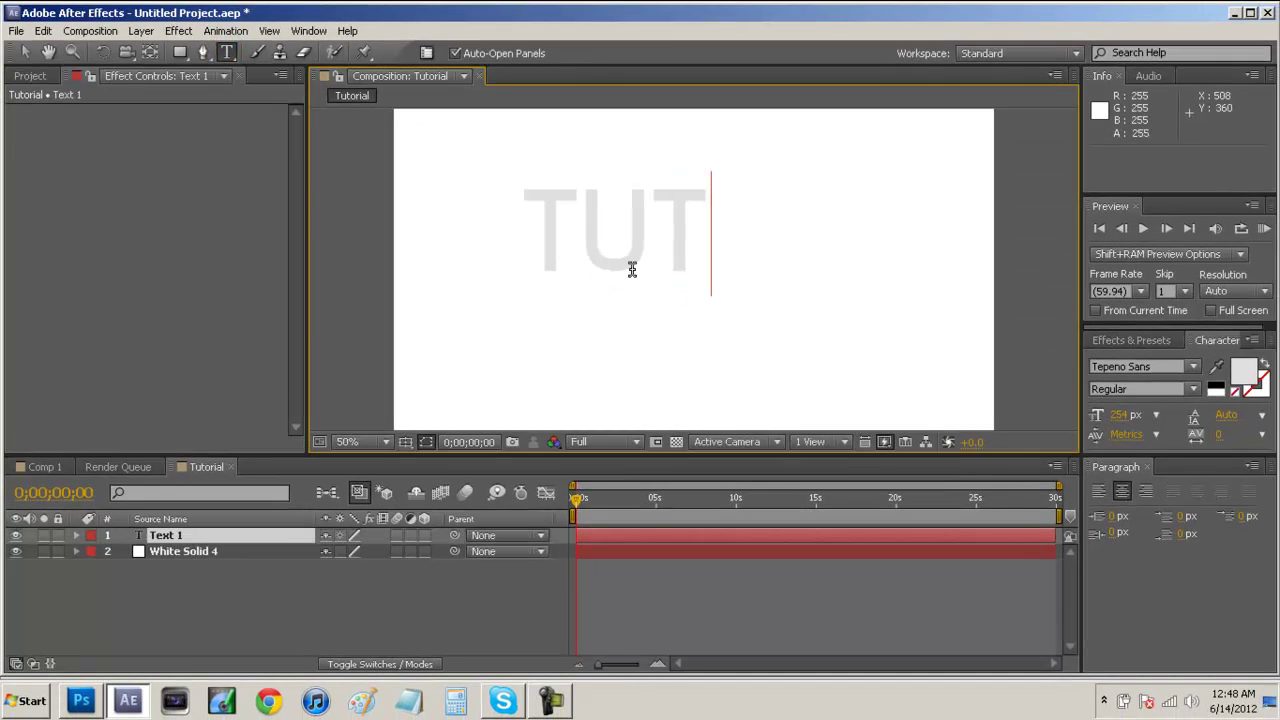
type("ORIAL")
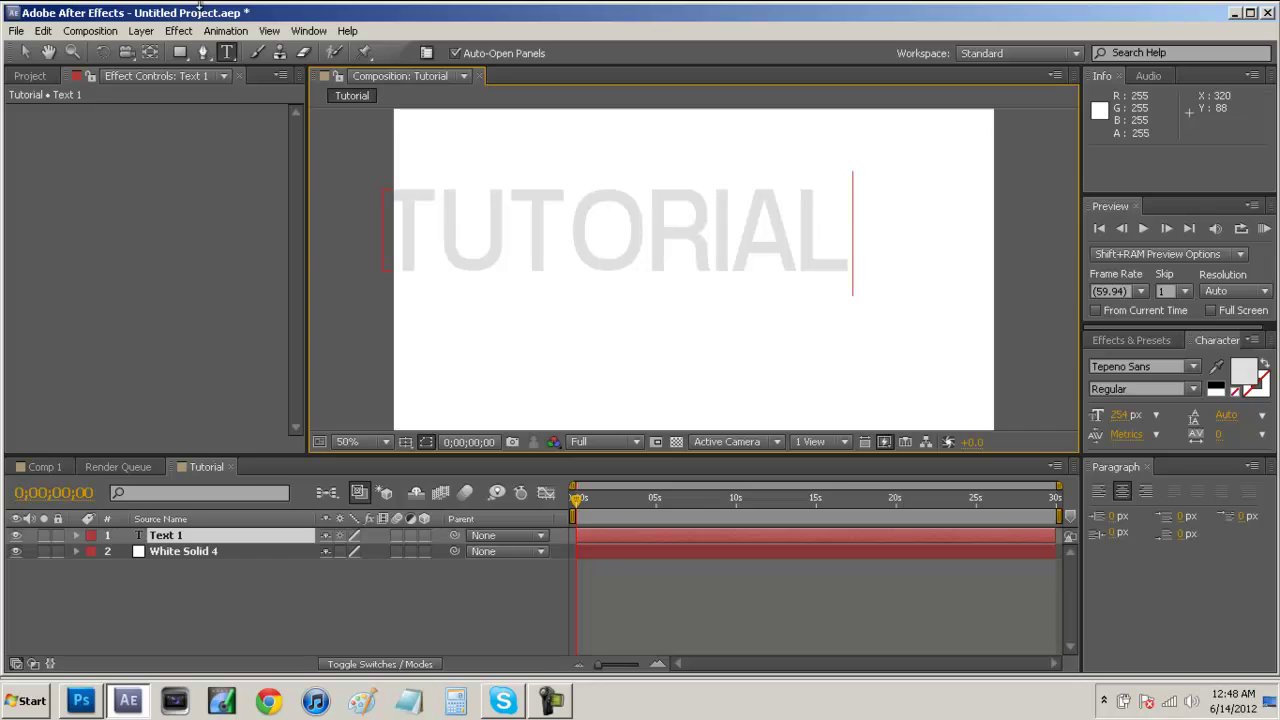
left_click(28, 54)
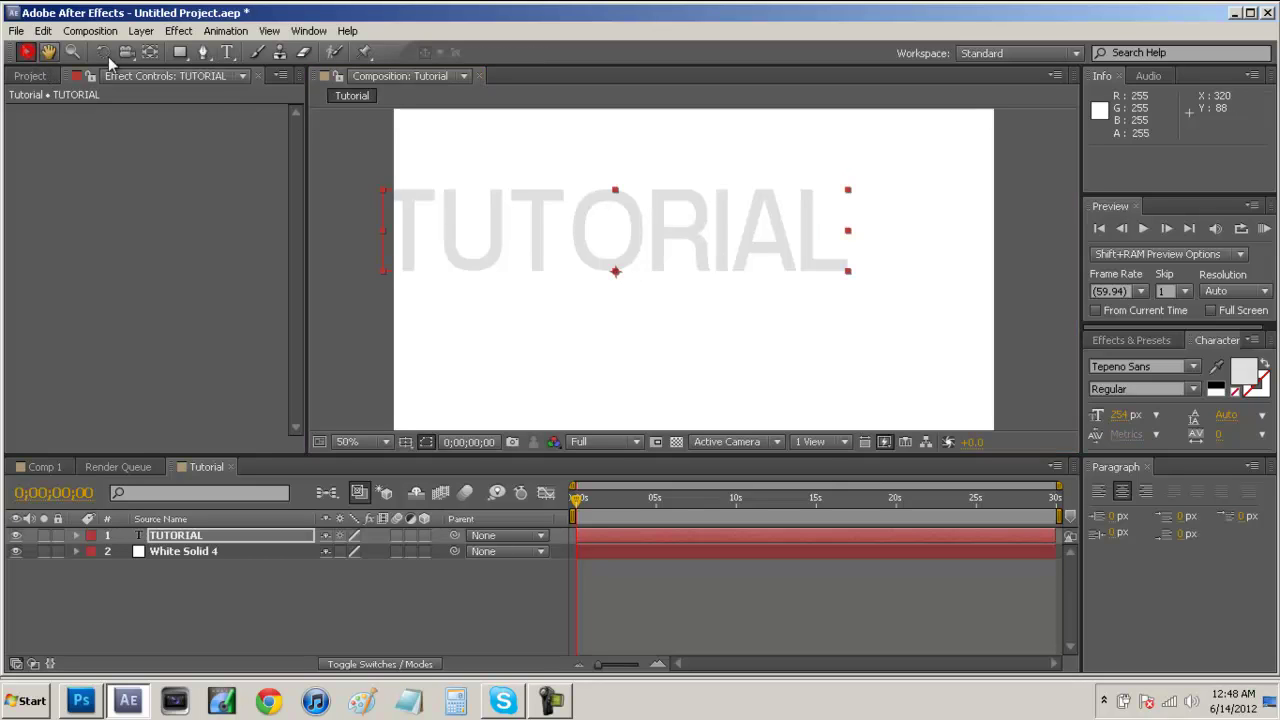
left_click(536, 230)
left_click_drag(545, 233, 614, 274)
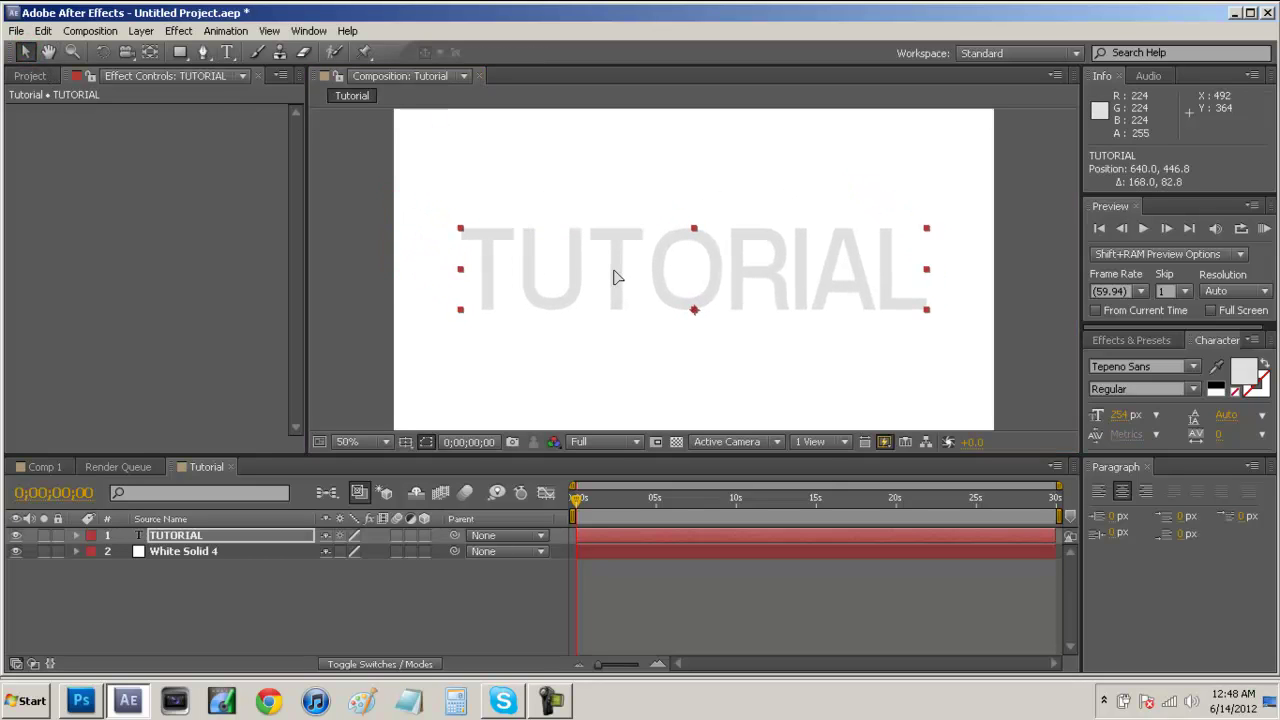
left_click(1041, 275)
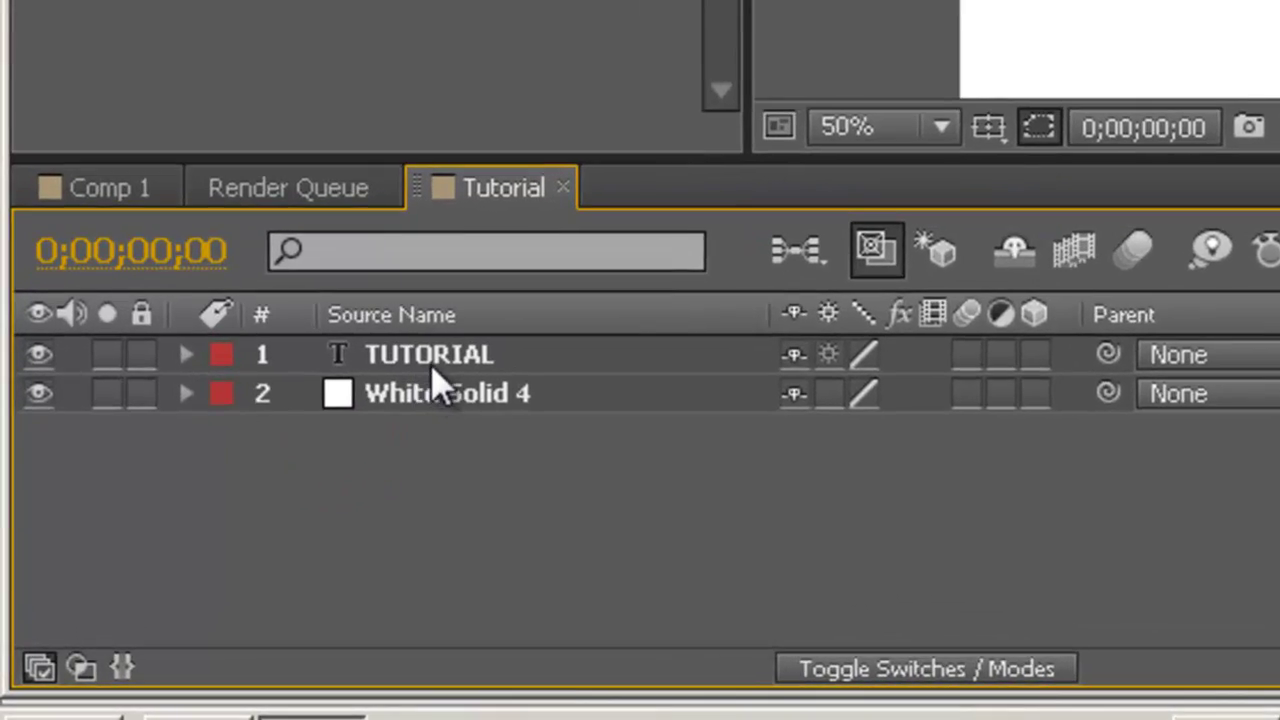
Give the TUTORIAL text layer a Drop Shadow style, then an Inner Shadow style
left_click(175, 537)
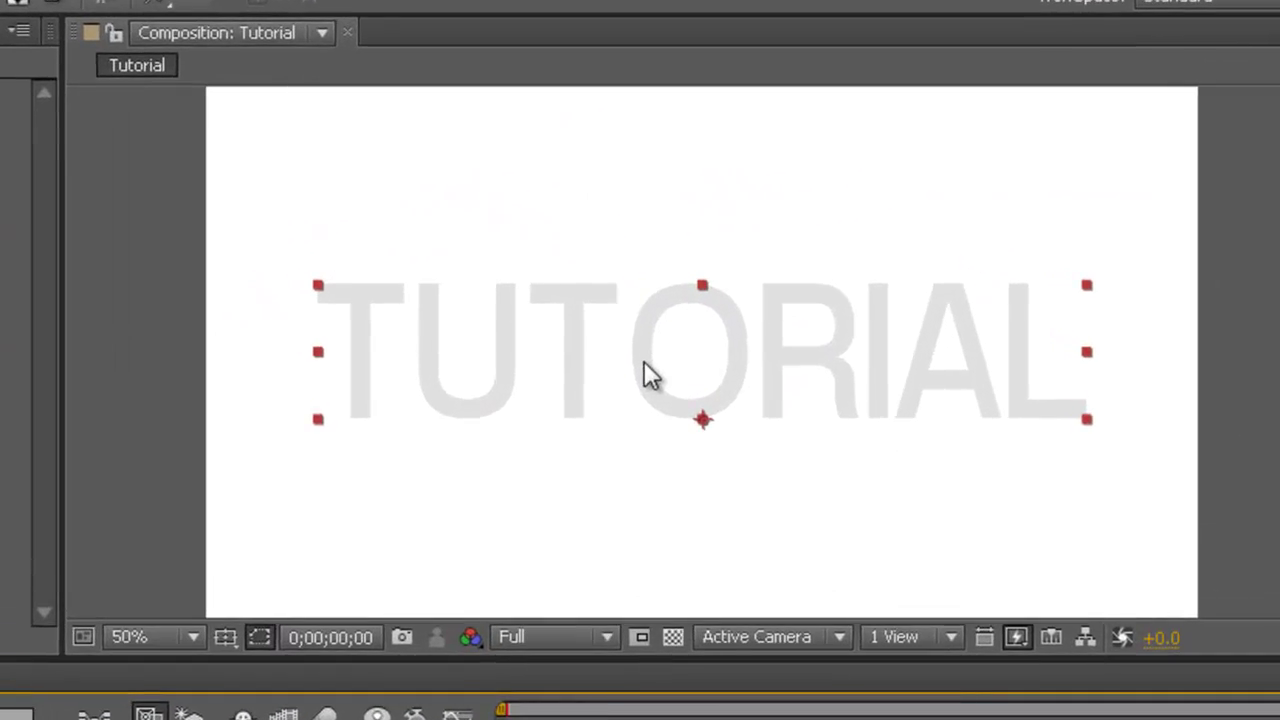
right_click(657, 278)
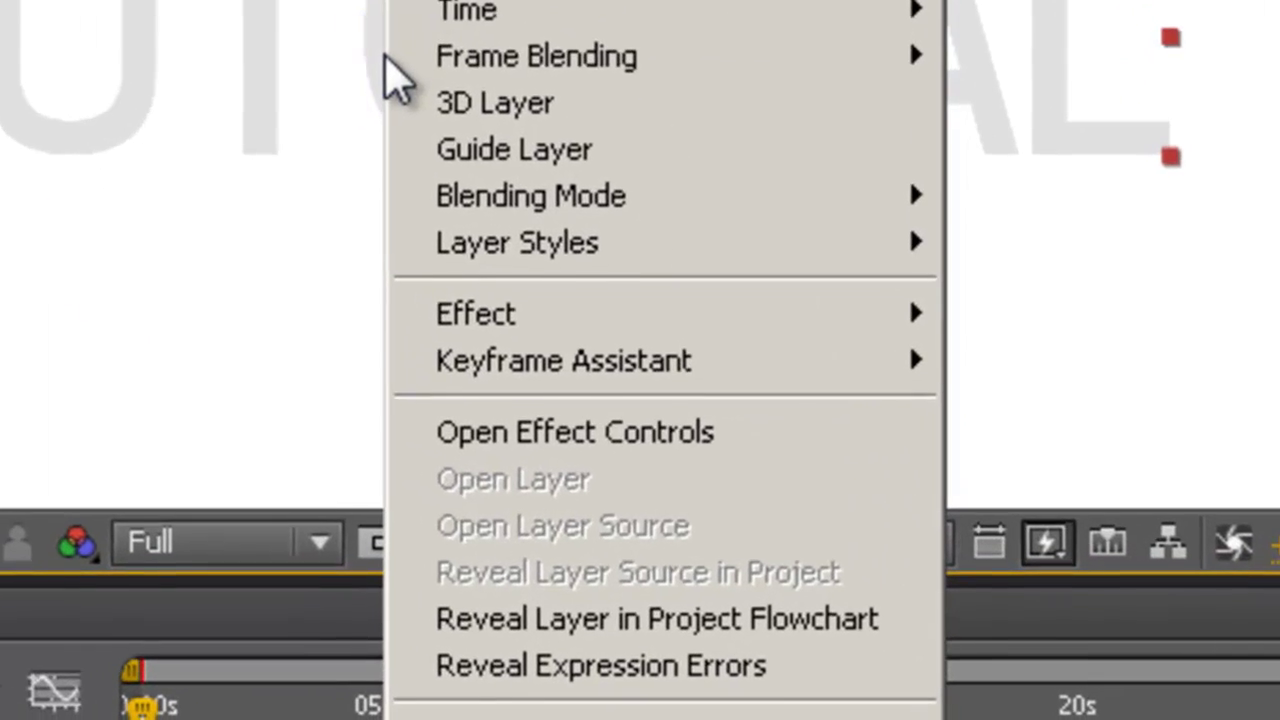
mouse_move(640, 369)
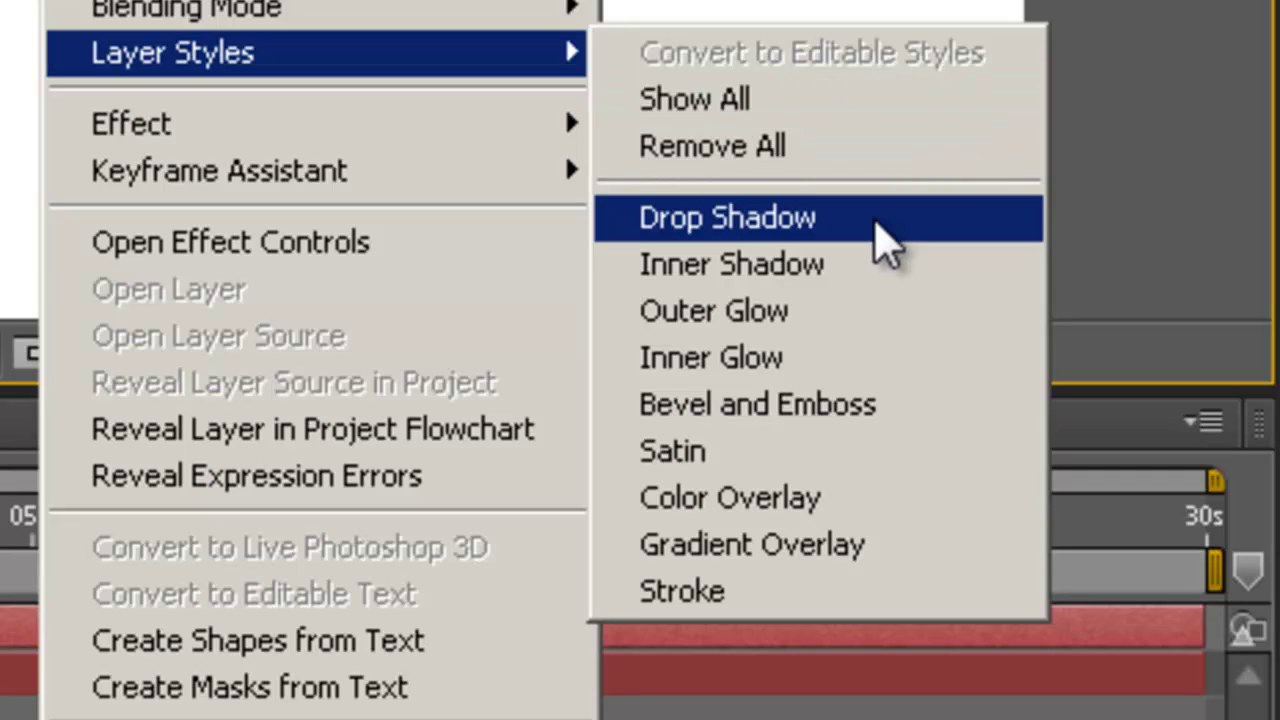
left_click(885, 218)
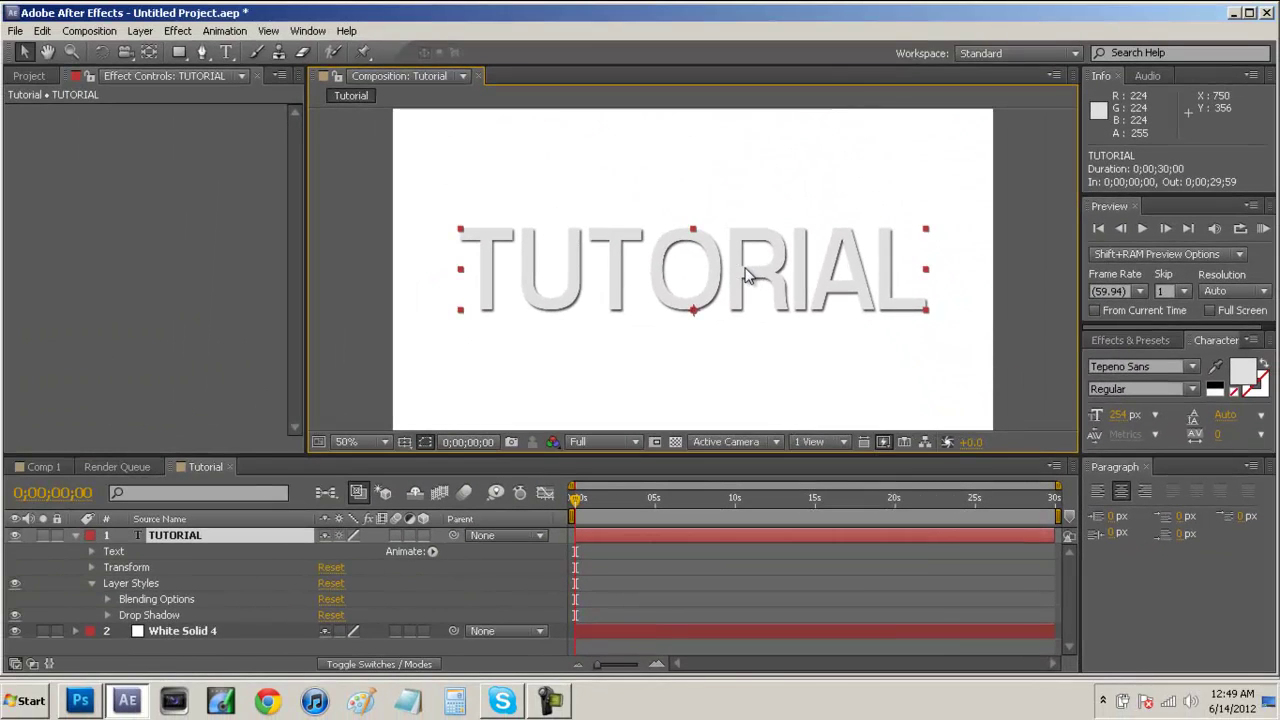
right_click(745, 270)
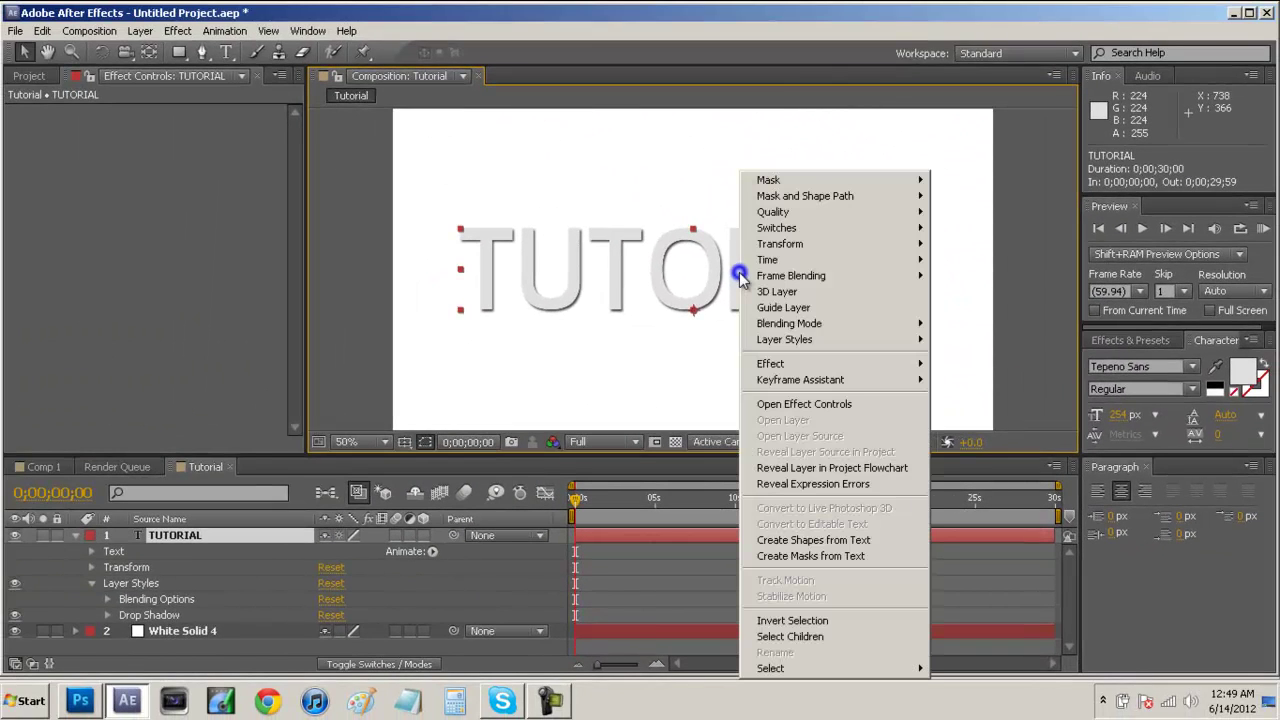
mouse_move(830, 340)
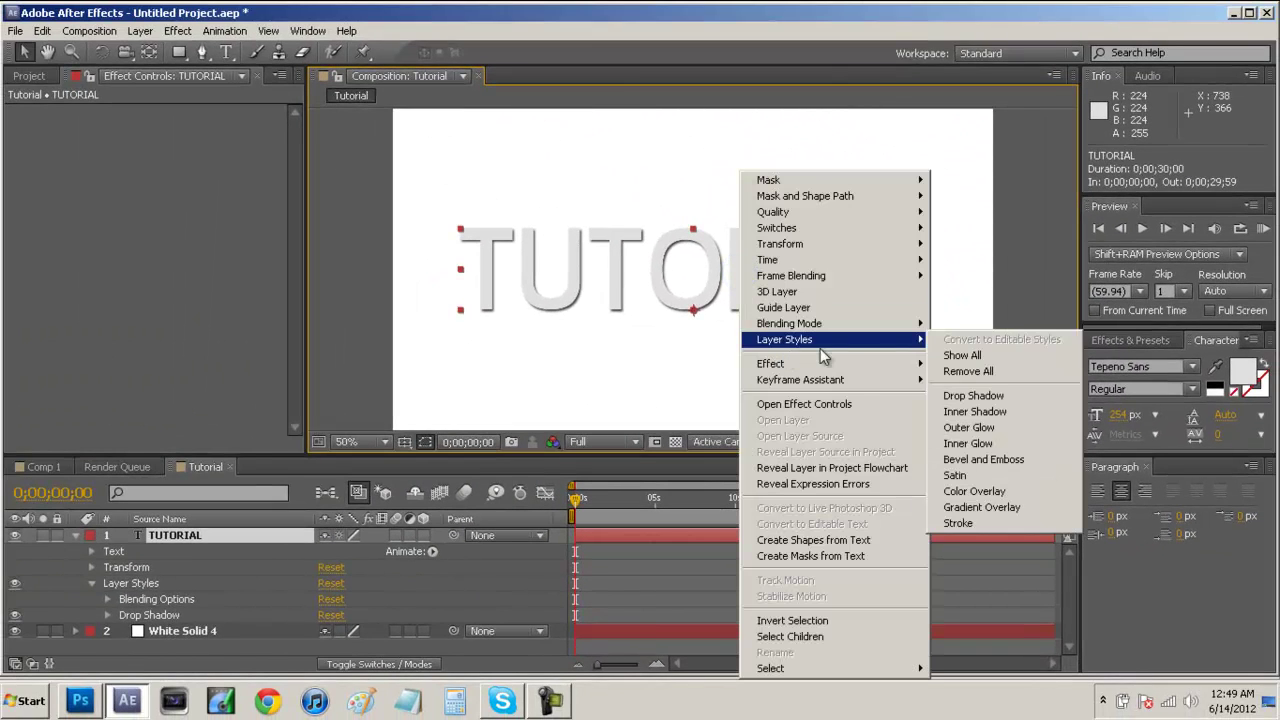
left_click(967, 411)
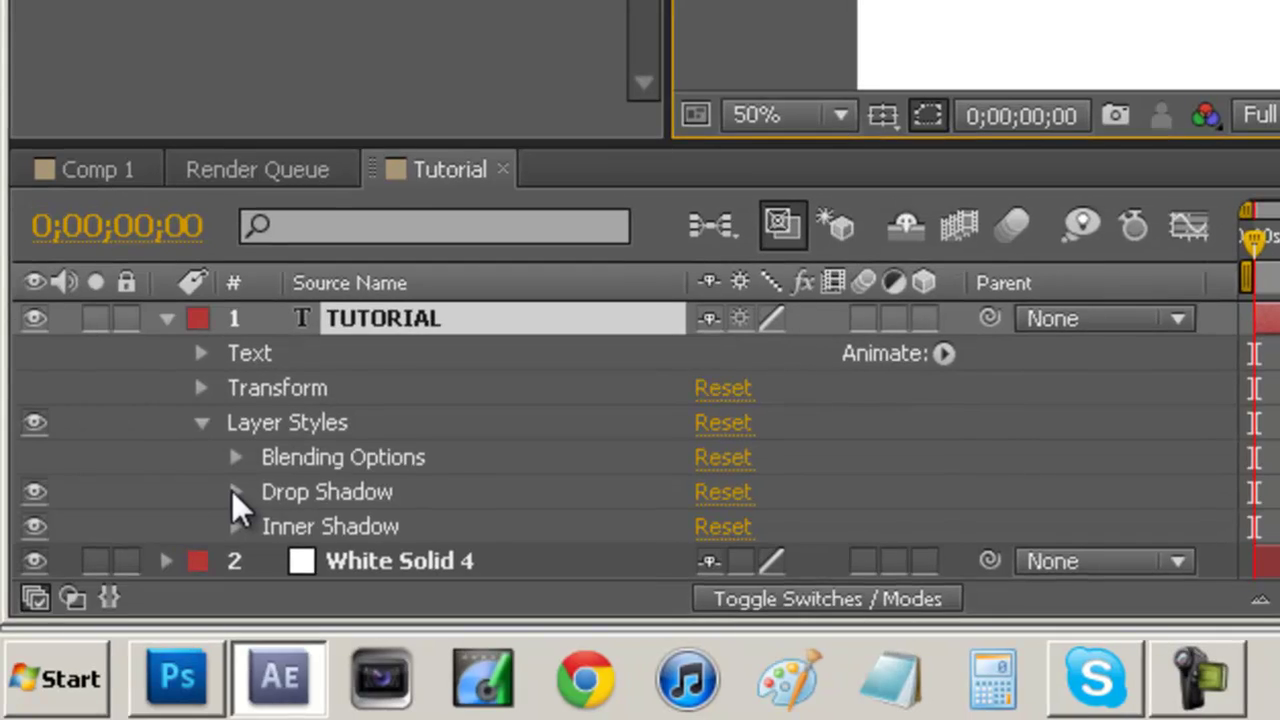
Set the TUTORIAL drop shadow's Distance to 1, Spread to 5% and Size to 10
left_click(234, 491)
scroll(680, 460, "down", 3)
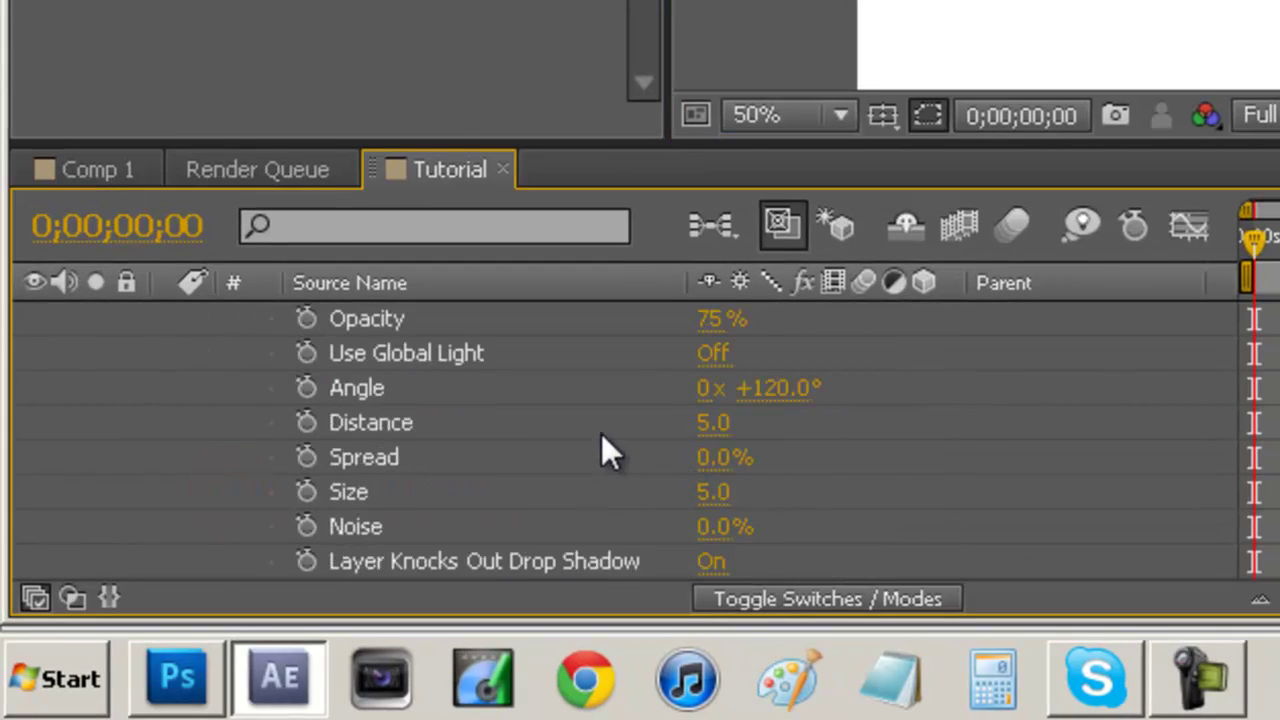
left_click(713, 422)
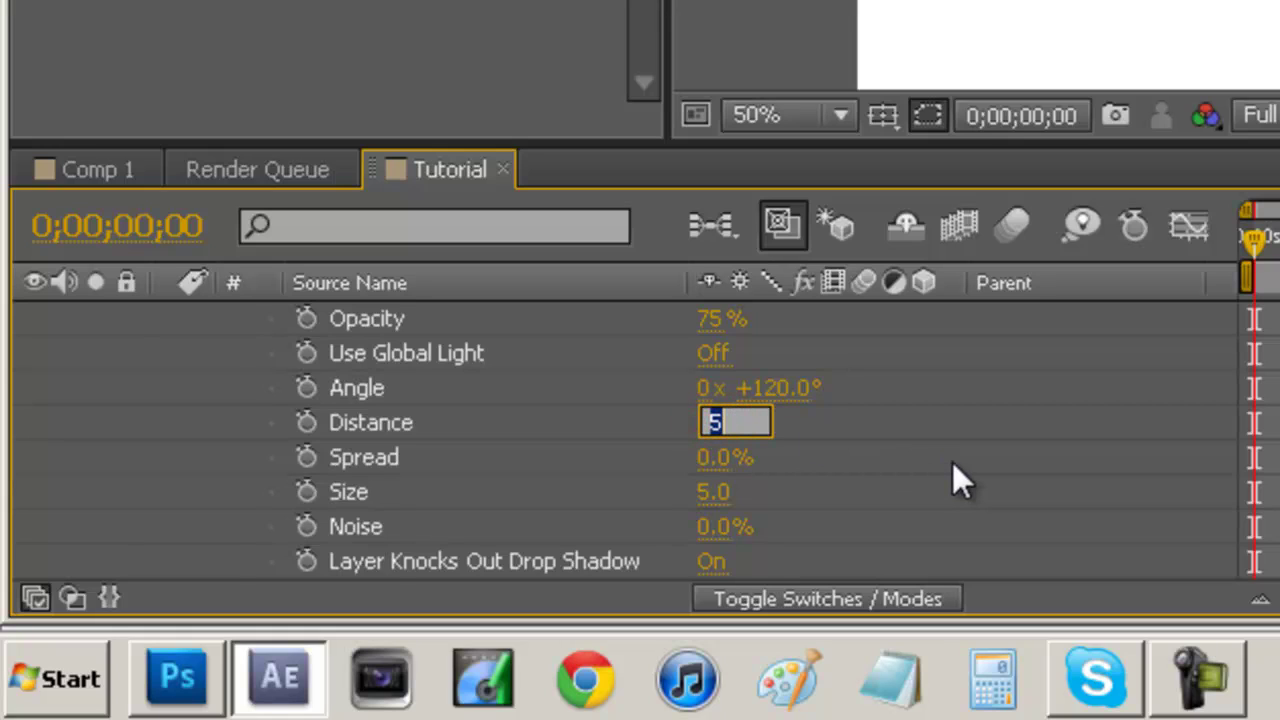
type("1")
key("Return")
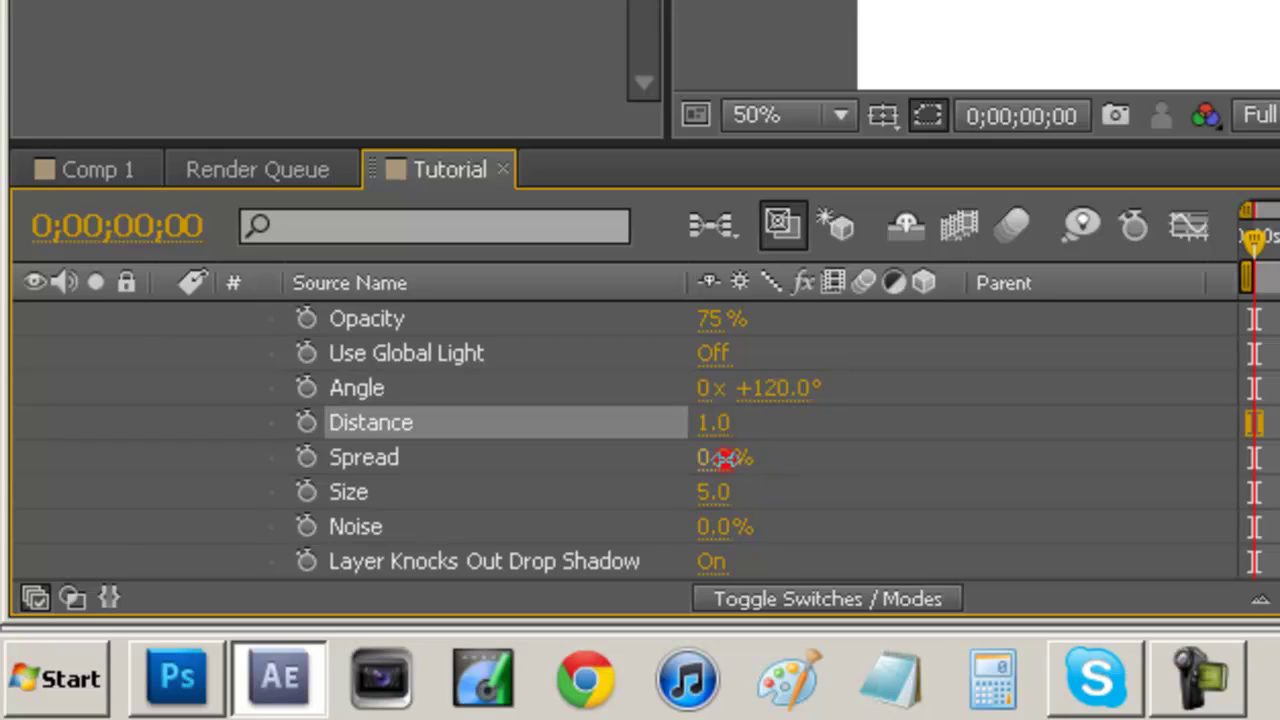
left_click(725, 457)
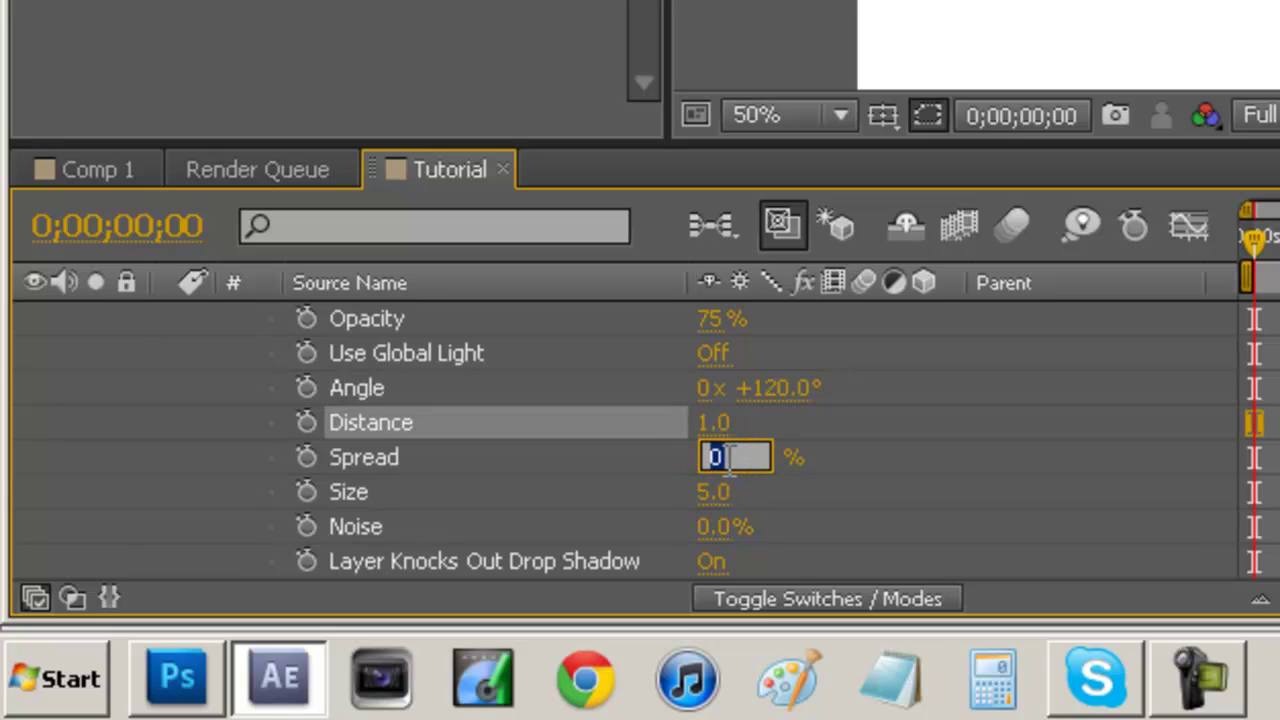
type("5")
key("Return")
left_click(703, 491)
type("10")
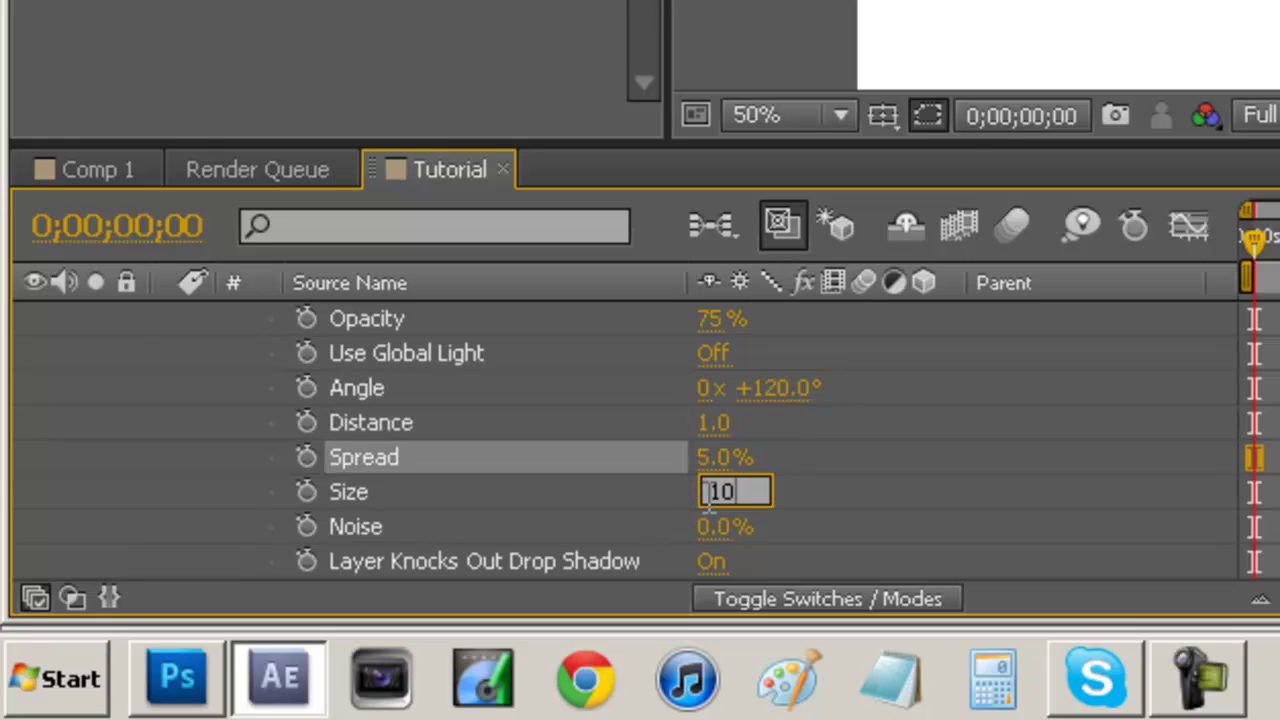
key("Return")
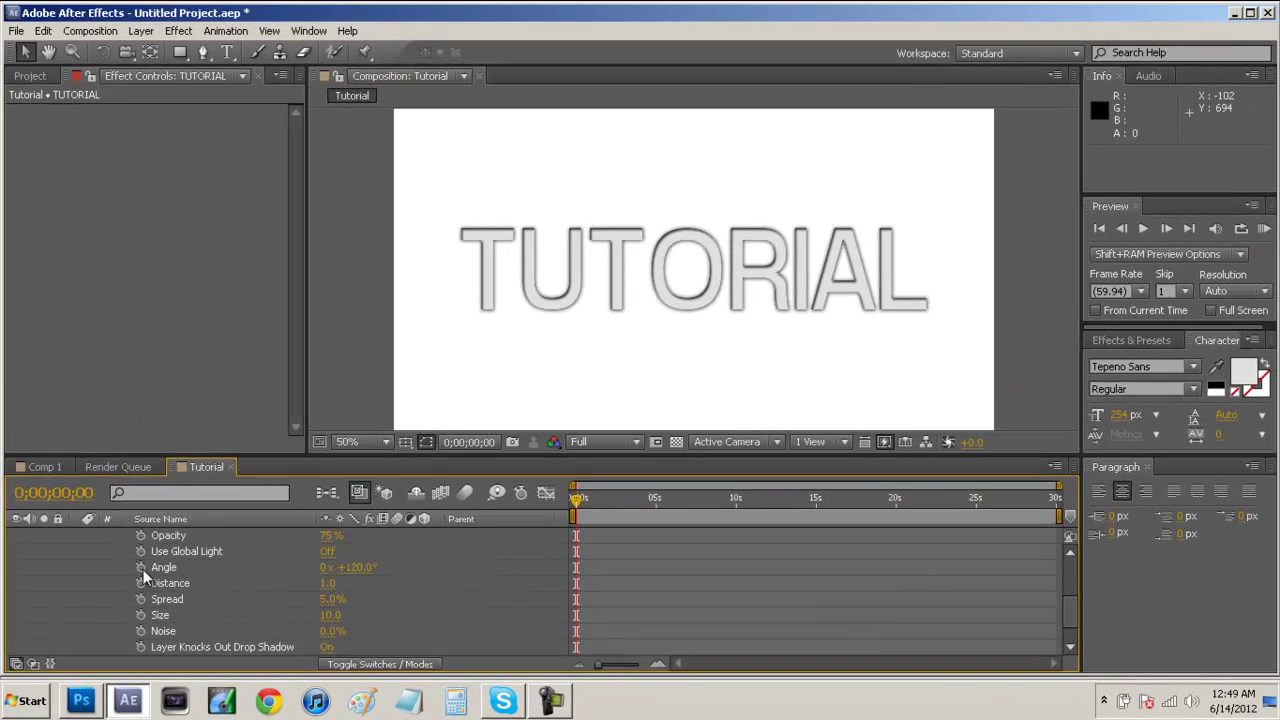
scroll(143, 569, "up", 3)
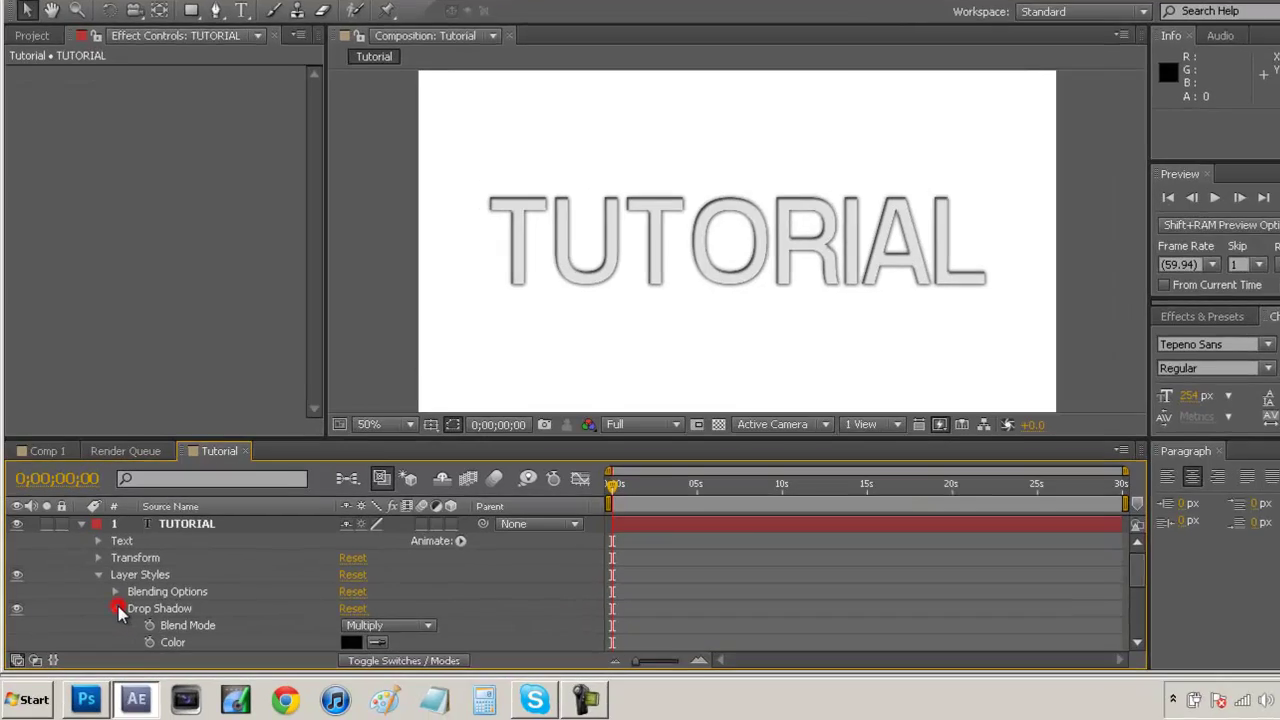
Set the TUTORIAL inner shadow's Choke to 3% and Distance to 1, keeping Size 5
left_click(108, 615)
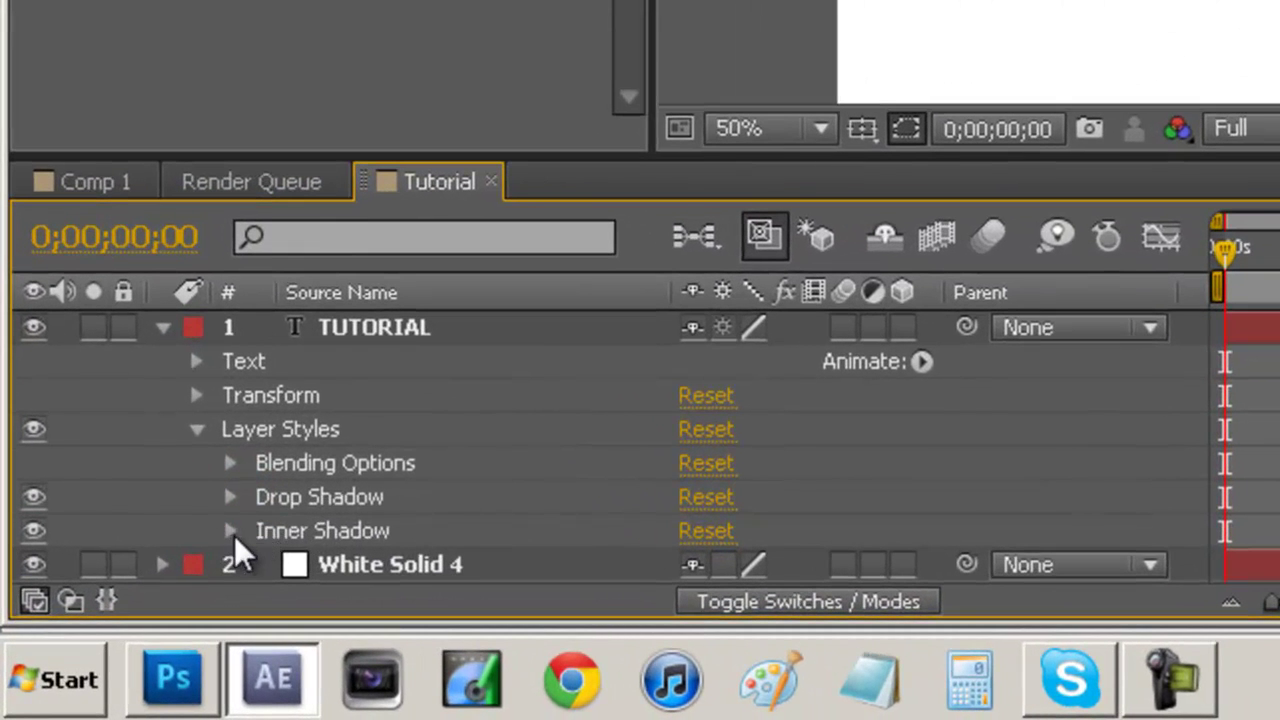
left_click(232, 534)
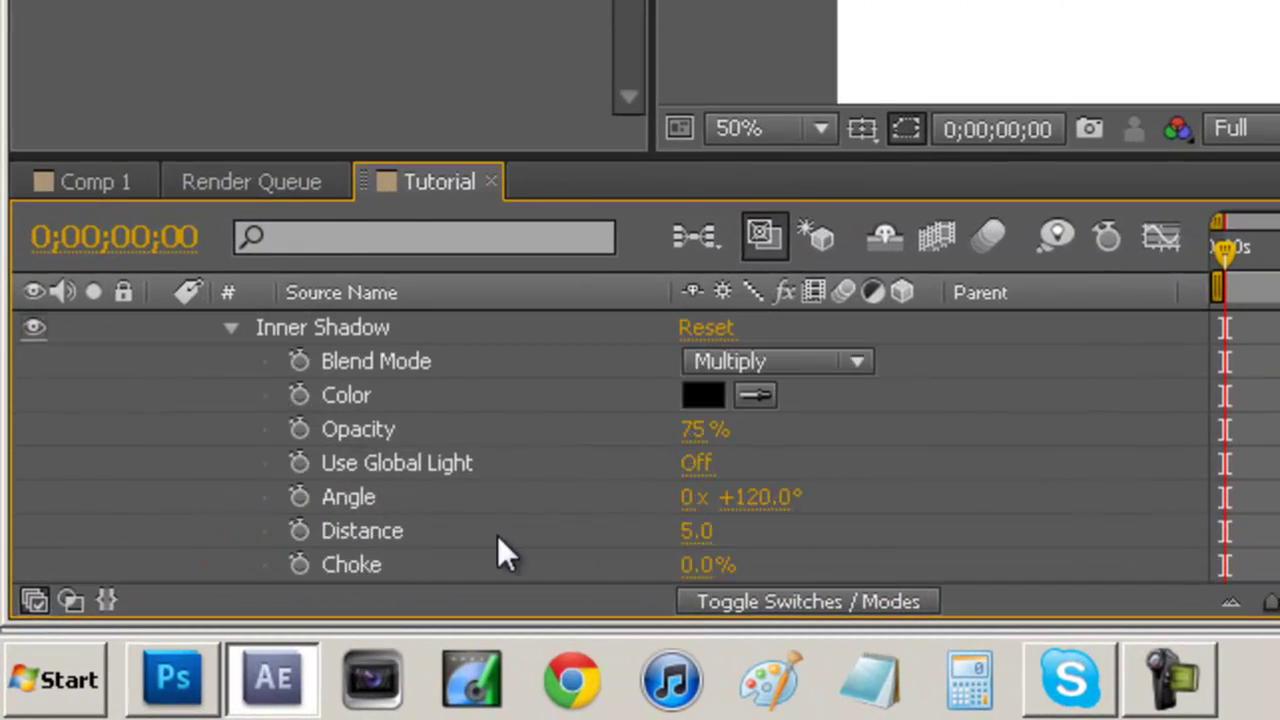
scroll(592, 510, "down", 3)
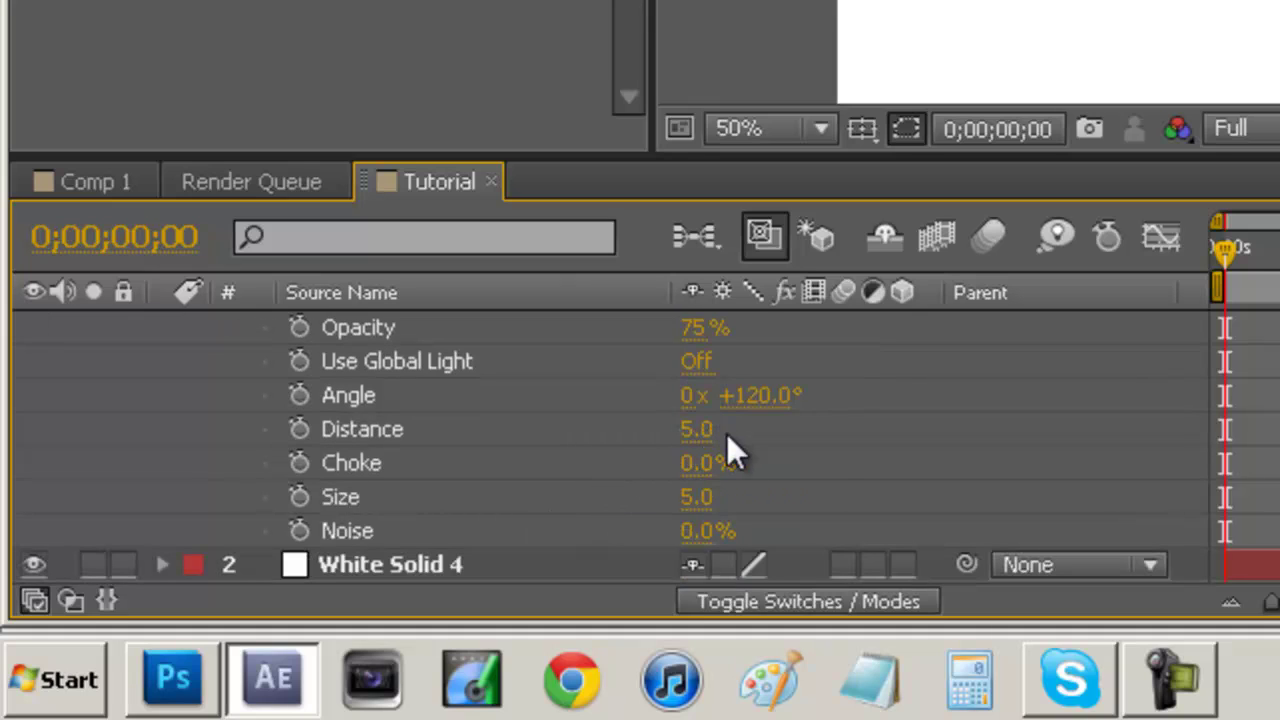
left_click(715, 478)
type("3")
left_click(697, 430)
type("1")
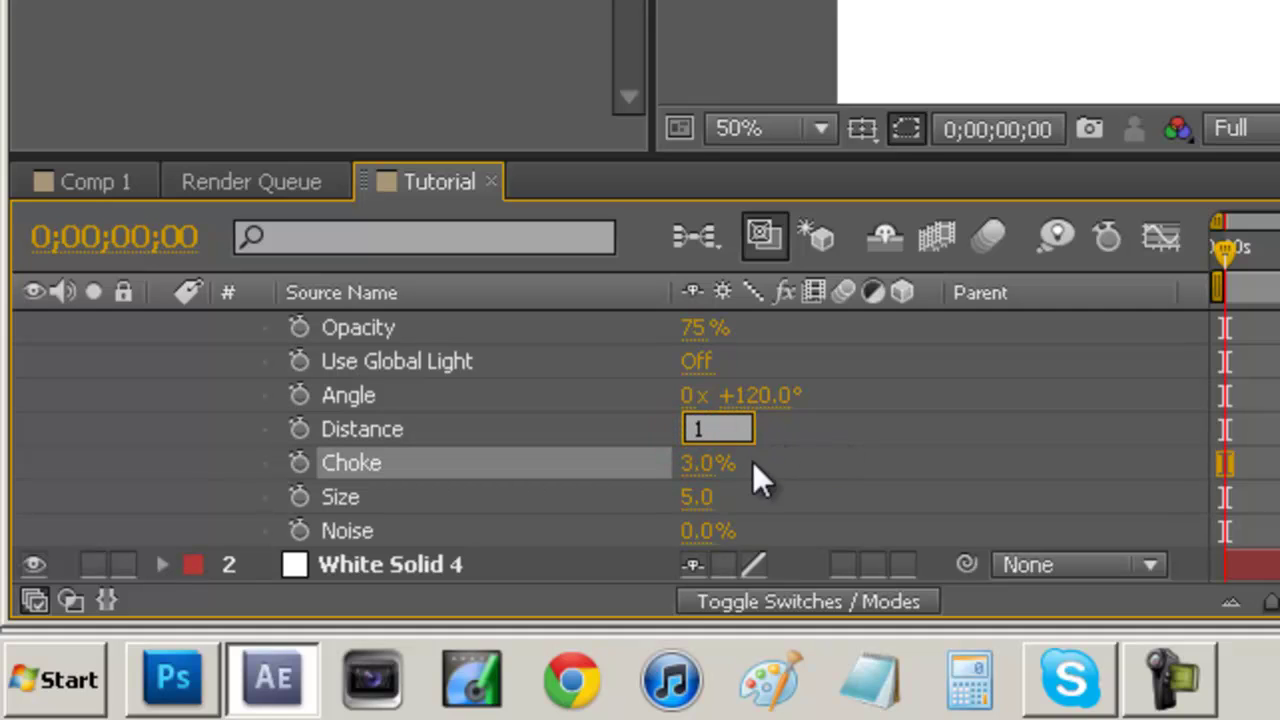
left_click(700, 494)
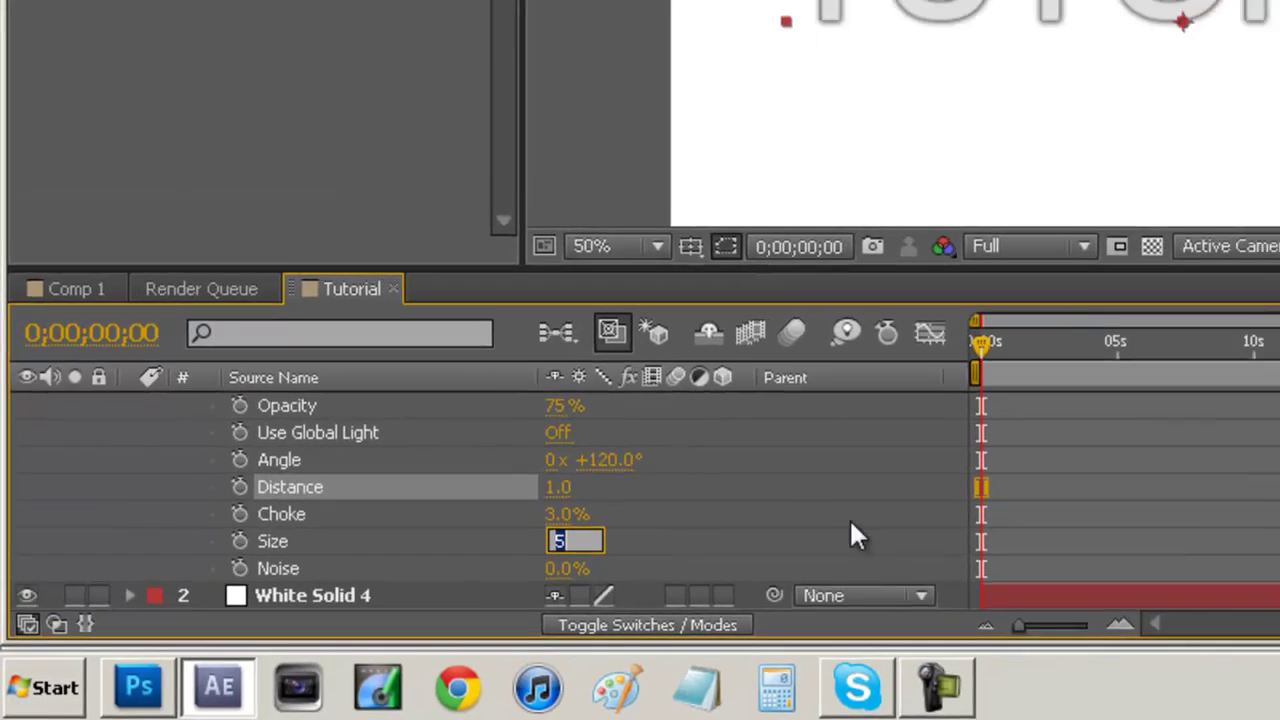
left_click(1018, 437)
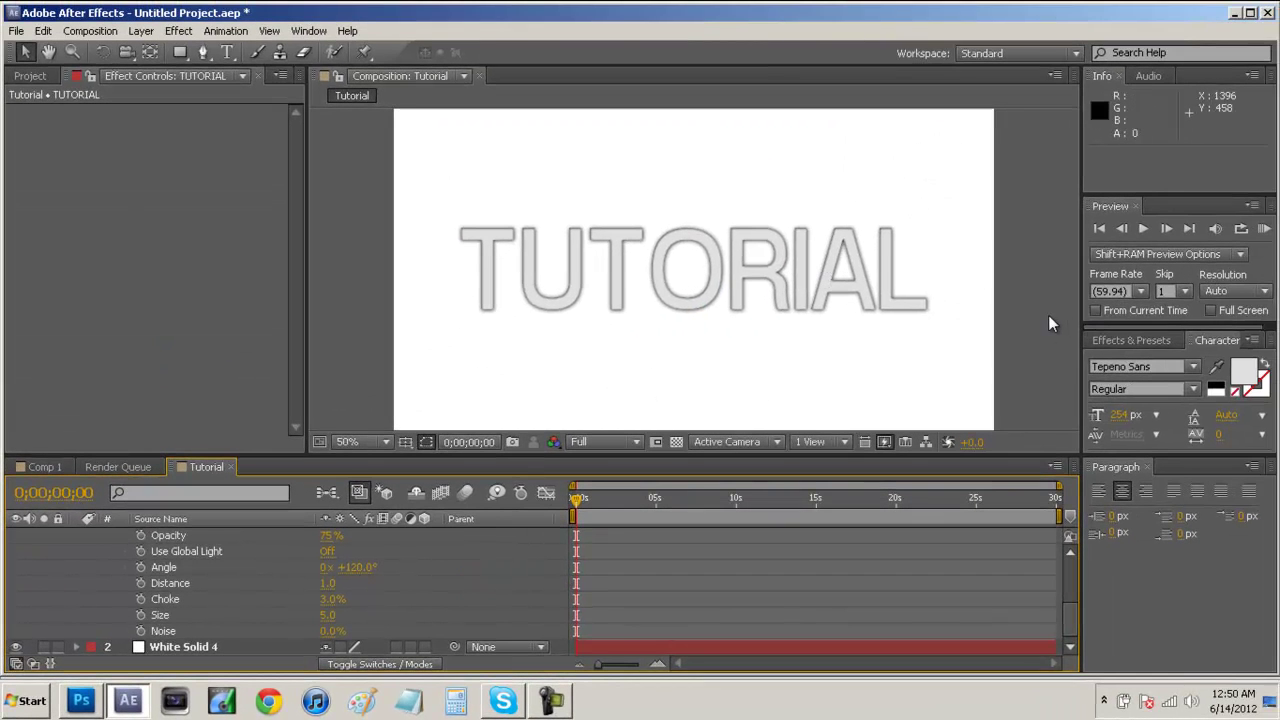
left_click(1058, 312)
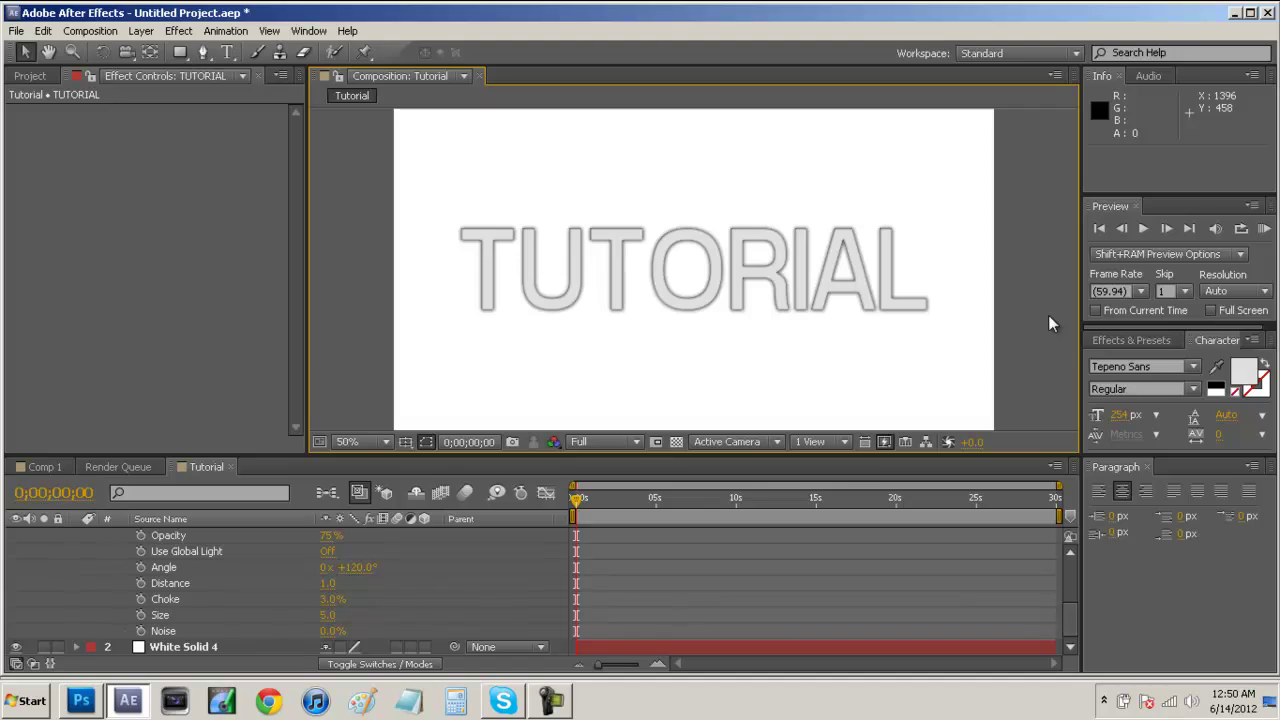